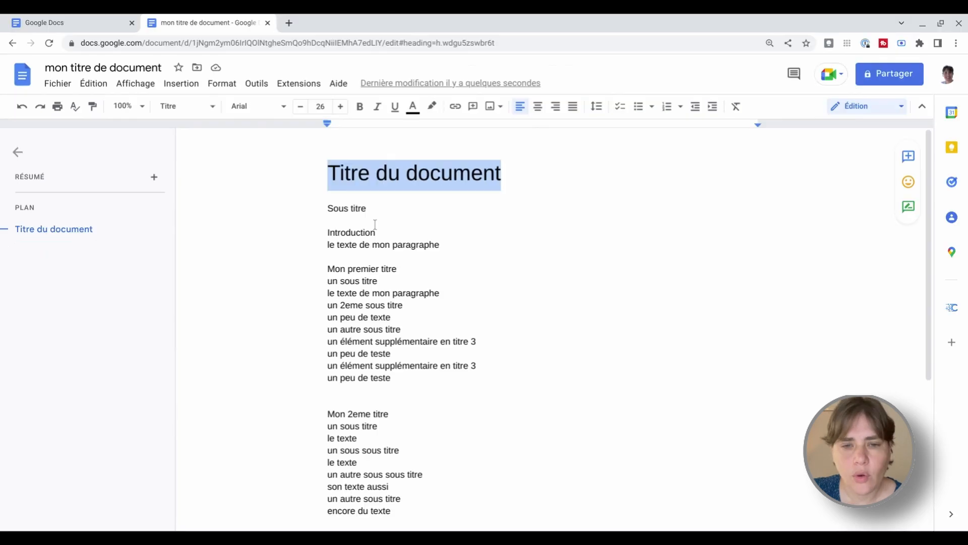
- Apply the Sous-titre style to the "Sous titre" line below the document title
left_click(240, 89)
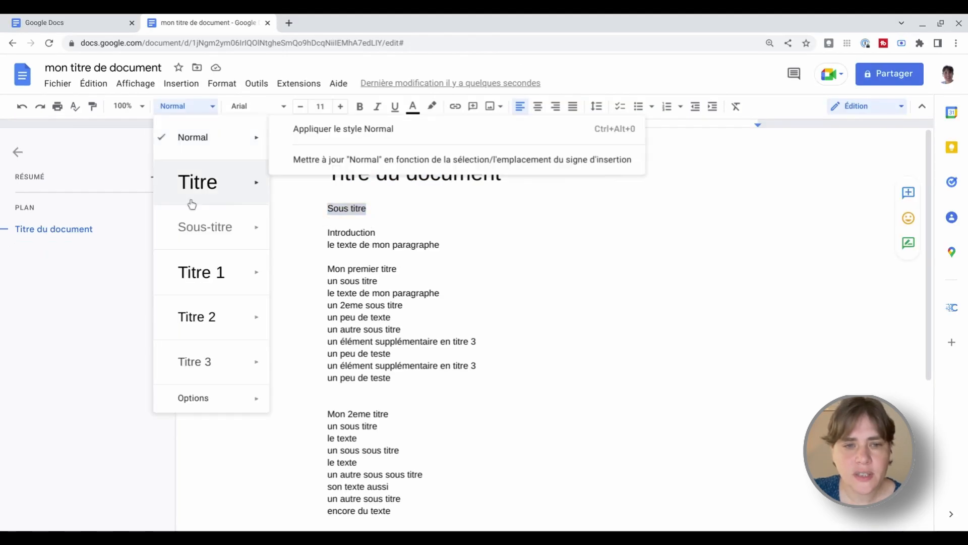
left_click(190, 242)
left_click(382, 237)
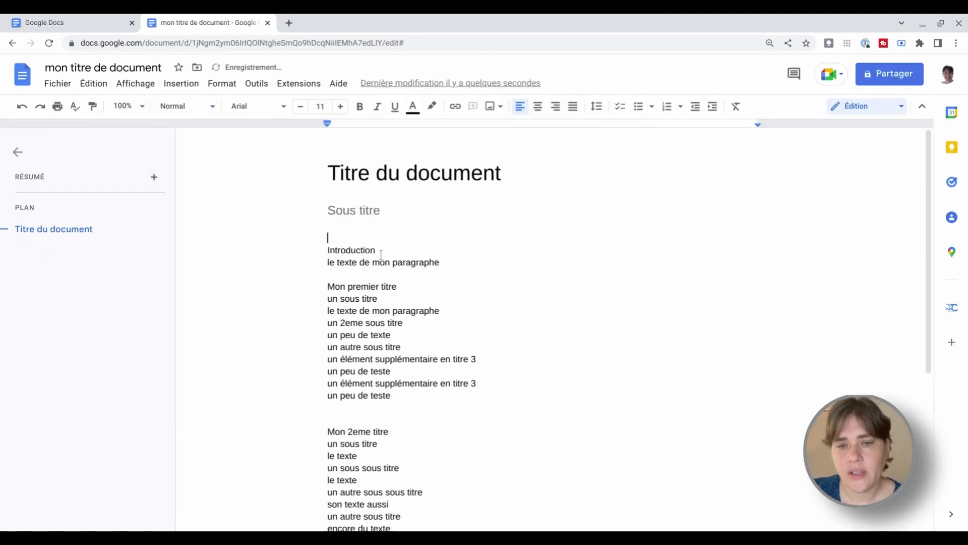
- Apply the Titre 1 style to the "Introduction" and "Mon premier titre" lines
double_click(348, 251)
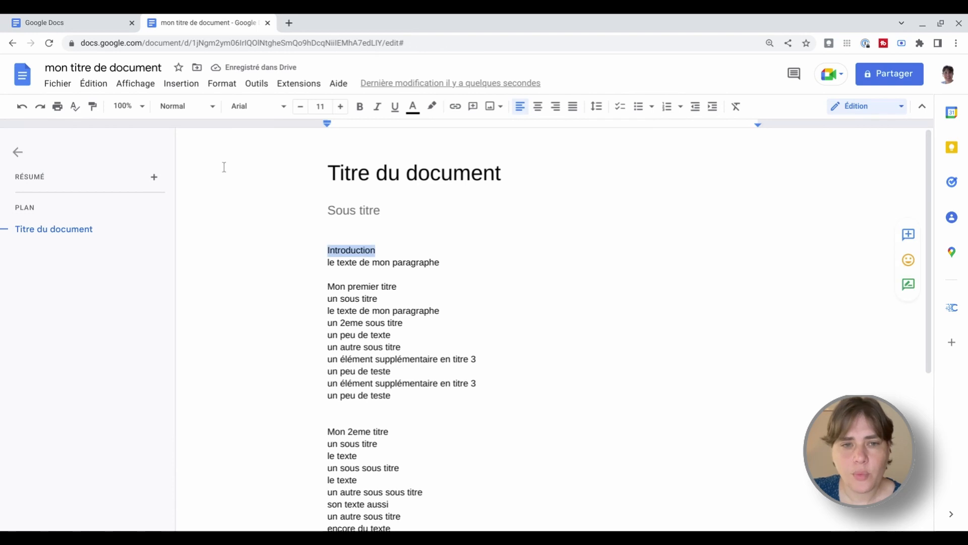
left_click(189, 107)
left_click(187, 289)
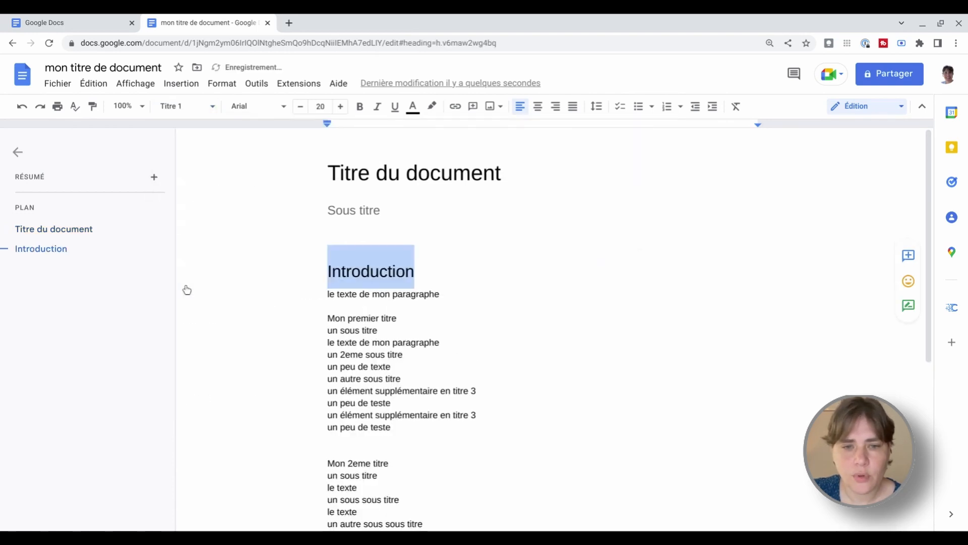
left_click_drag(398, 319, 327, 322)
left_click(188, 117)
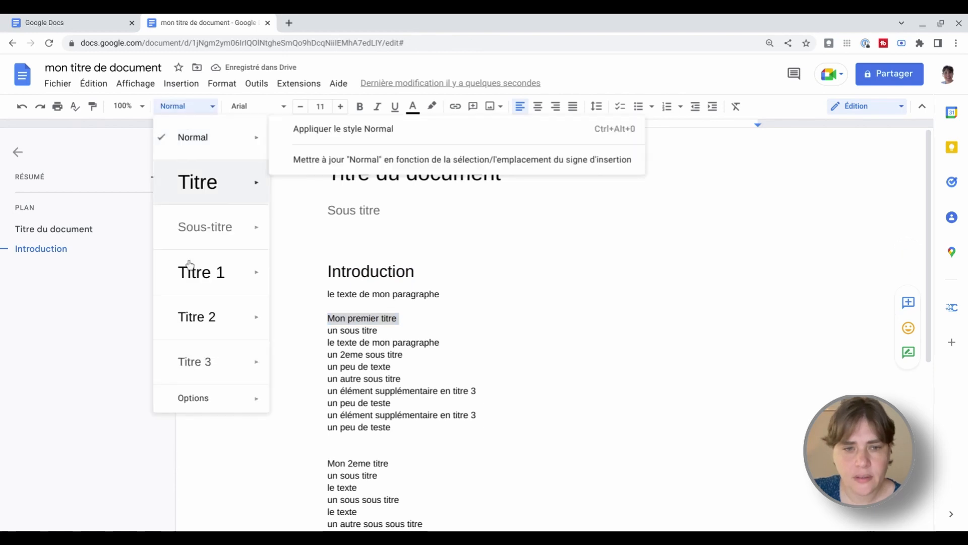
left_click(190, 275)
- Insert a table of contents on the blank line between the subtitle and the "Introduction" heading
left_click(428, 254)
double_click(428, 261)
left_click(364, 248)
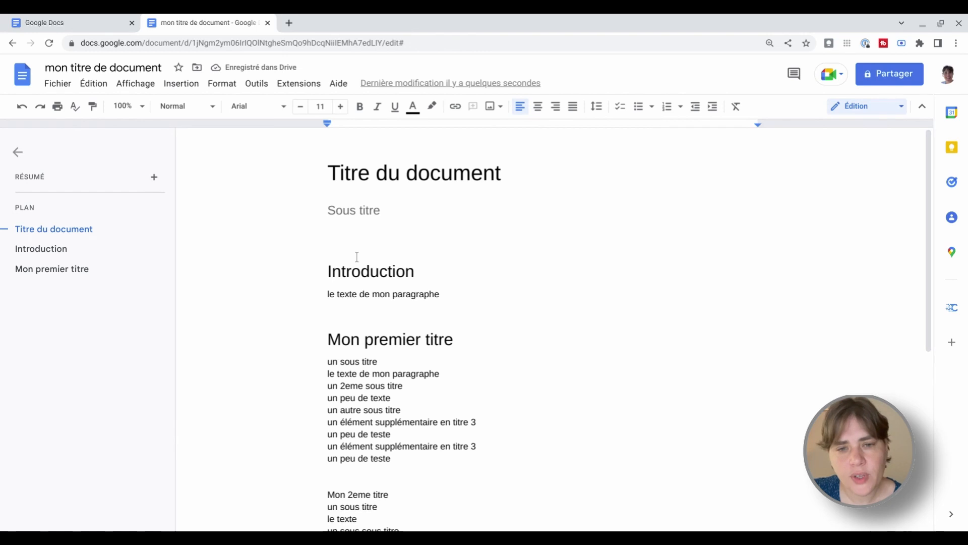
left_click(182, 85)
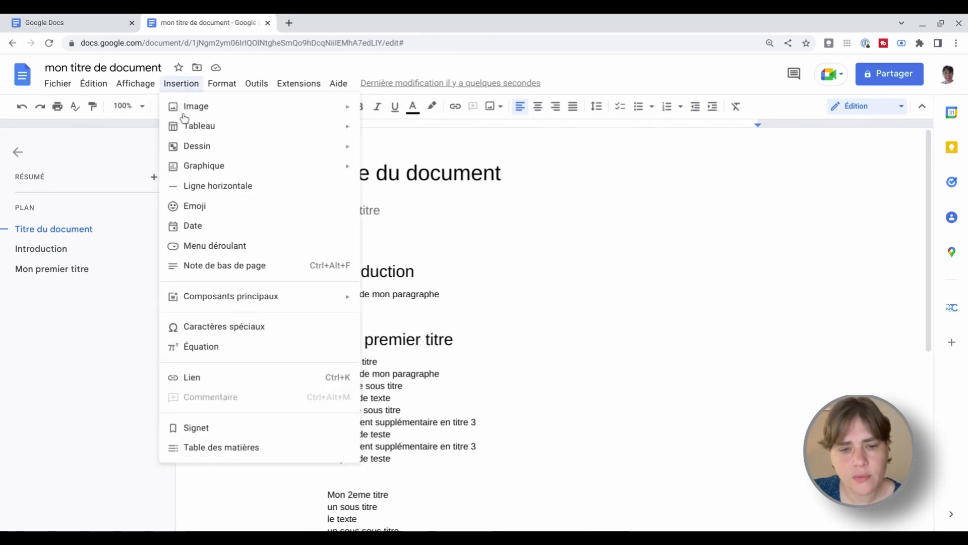
left_click(208, 449)
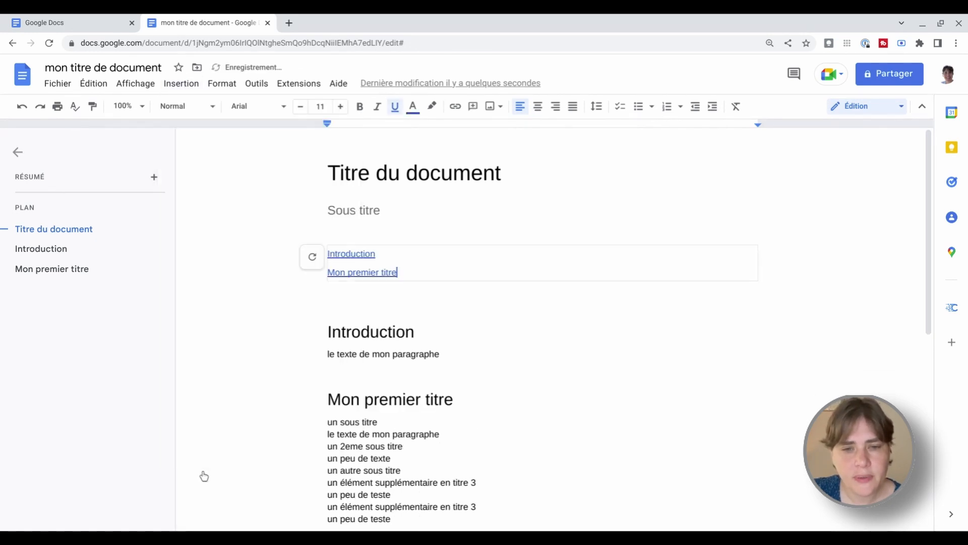
left_click(441, 318)
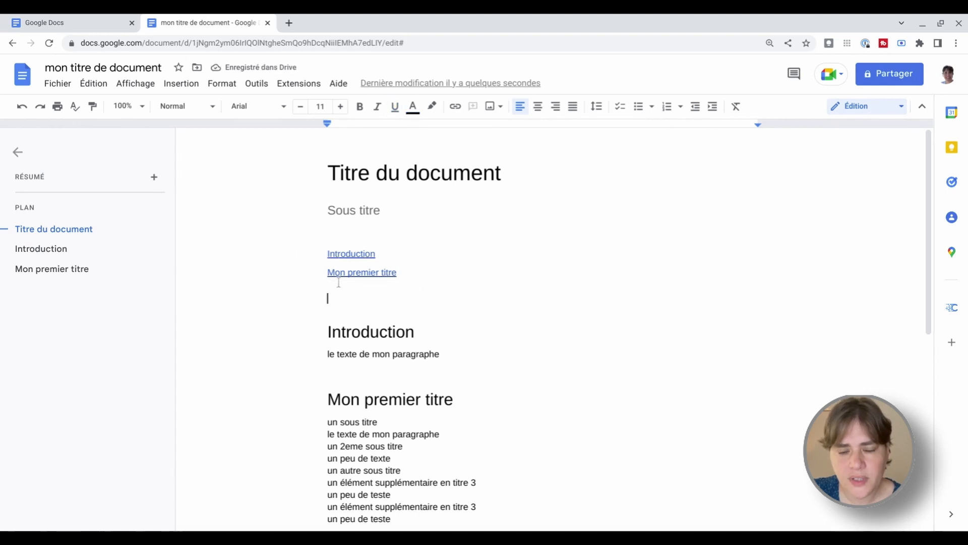
- Apply the Titre 2 style to "un sous titre", "un 2eme sous titre" and "un autre sous titre" under "Mon premier titre"
scroll(358, 303, "down", 1)
left_click_drag(328, 374, 435, 376)
left_click_drag(328, 362, 382, 356)
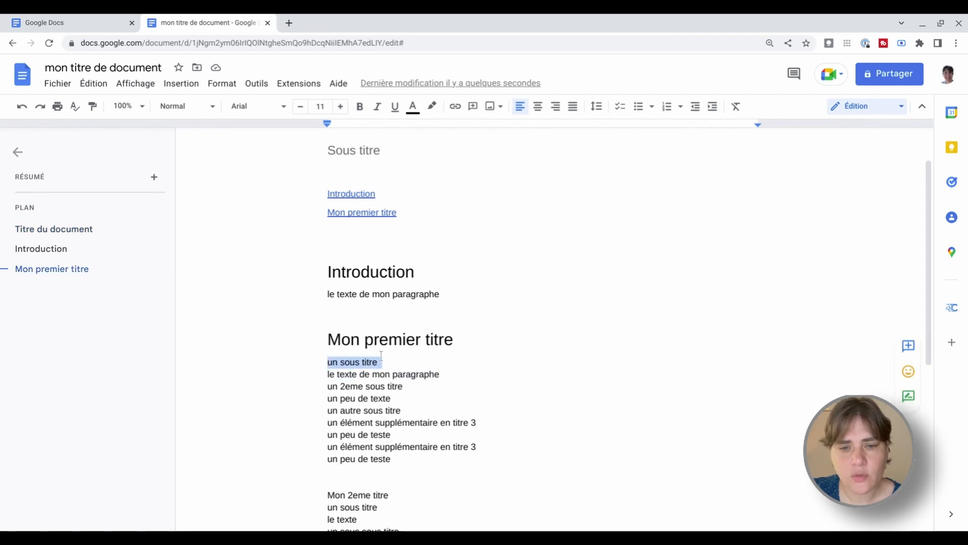
left_click(197, 110)
left_click(218, 323)
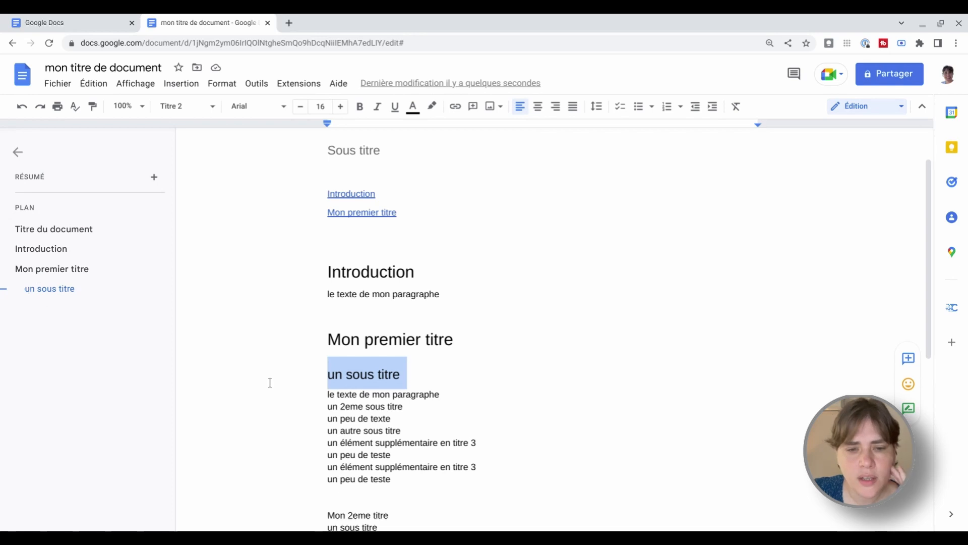
left_click_drag(328, 407, 408, 408)
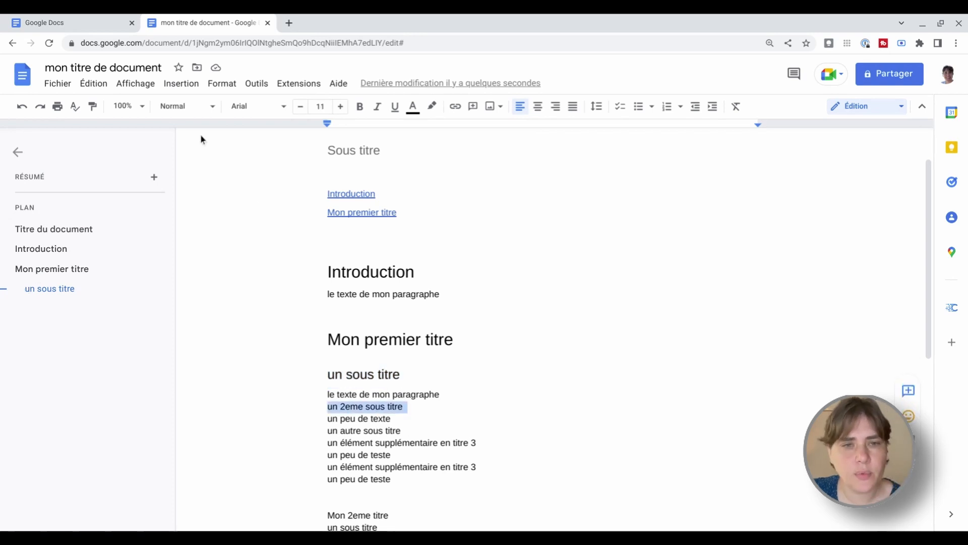
left_click(187, 106)
left_click(213, 323)
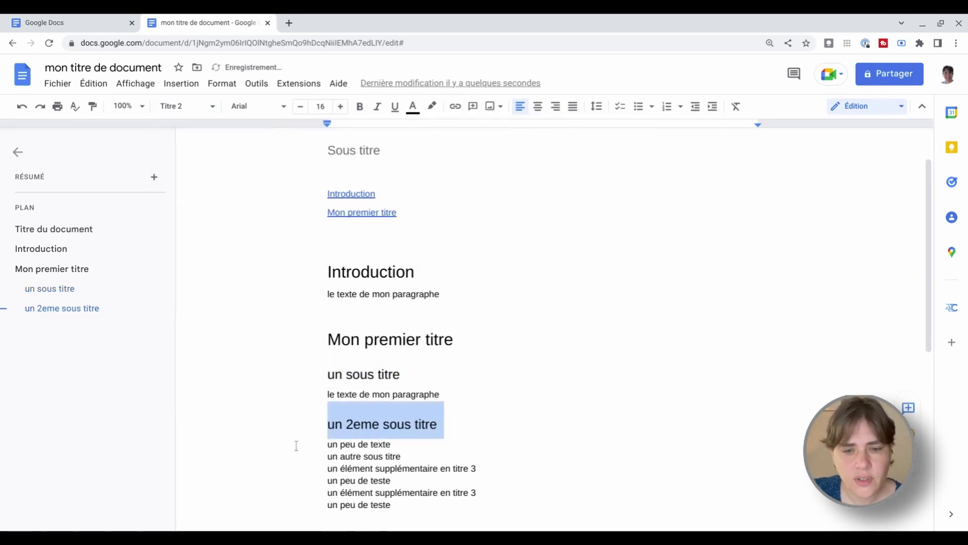
scroll(296, 446, "down", 1)
left_click_drag(323, 428, 403, 409)
left_click(184, 107)
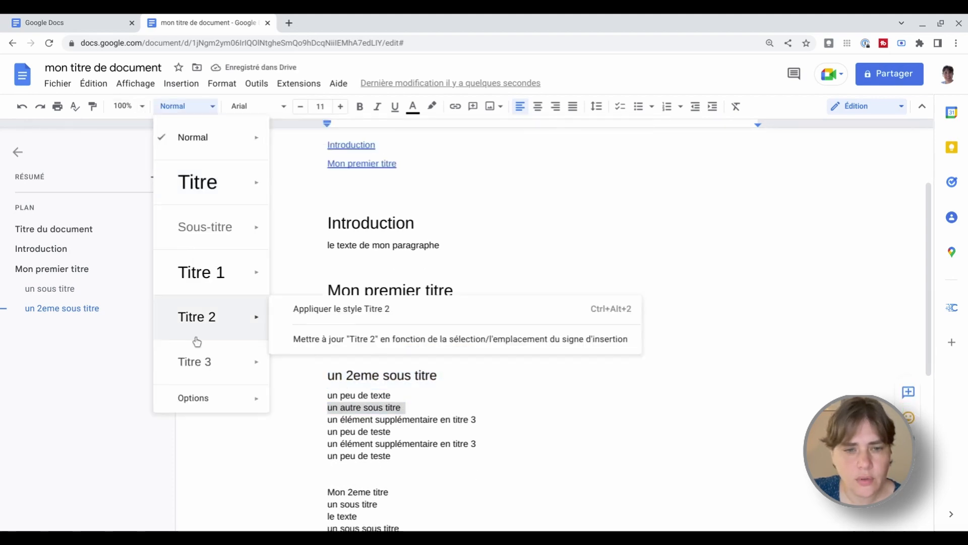
left_click(197, 337)
- Apply the Titre 3 style to both "un élément supplémentaire en titre 3" lines under "un autre sous titre"
left_click_drag(326, 444, 481, 445)
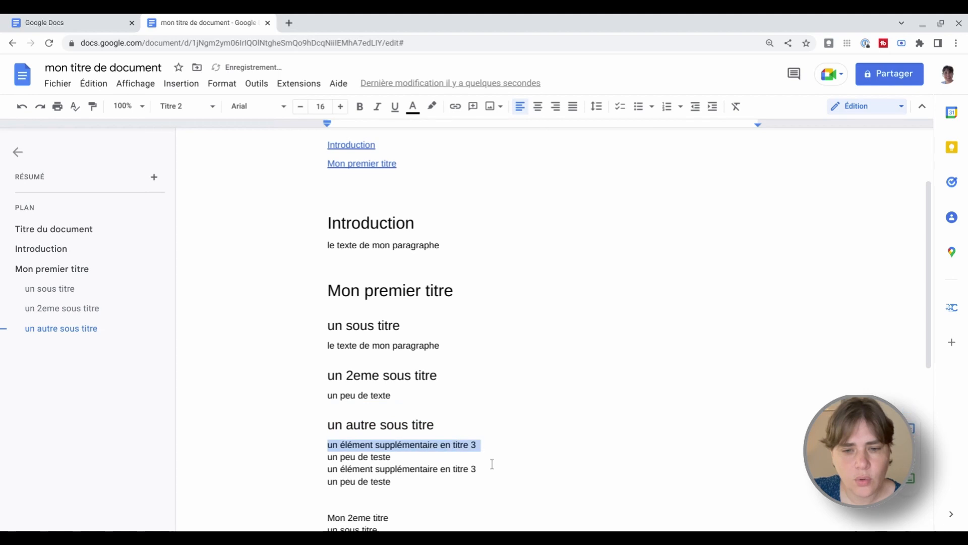
left_click(162, 107)
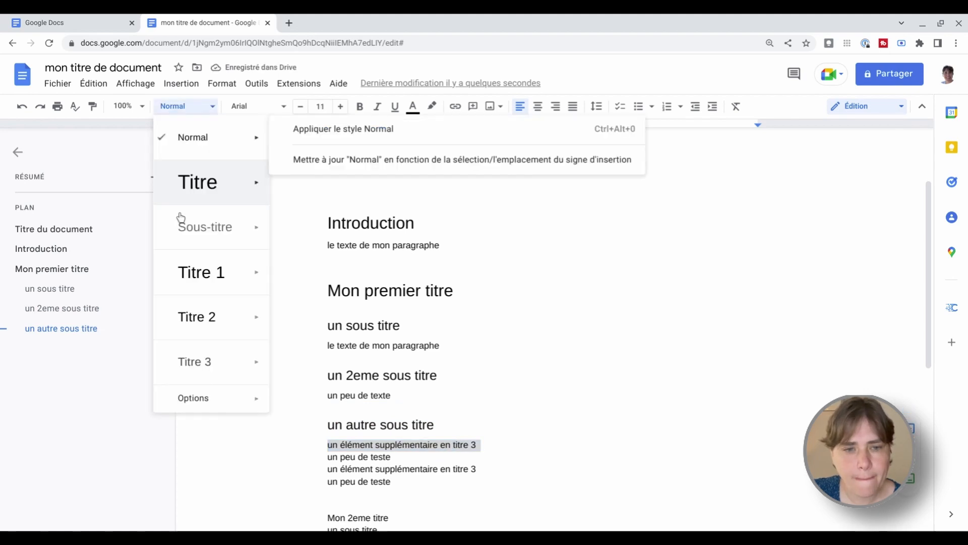
left_click(193, 362)
left_click_drag(327, 443, 495, 448)
left_click(169, 106)
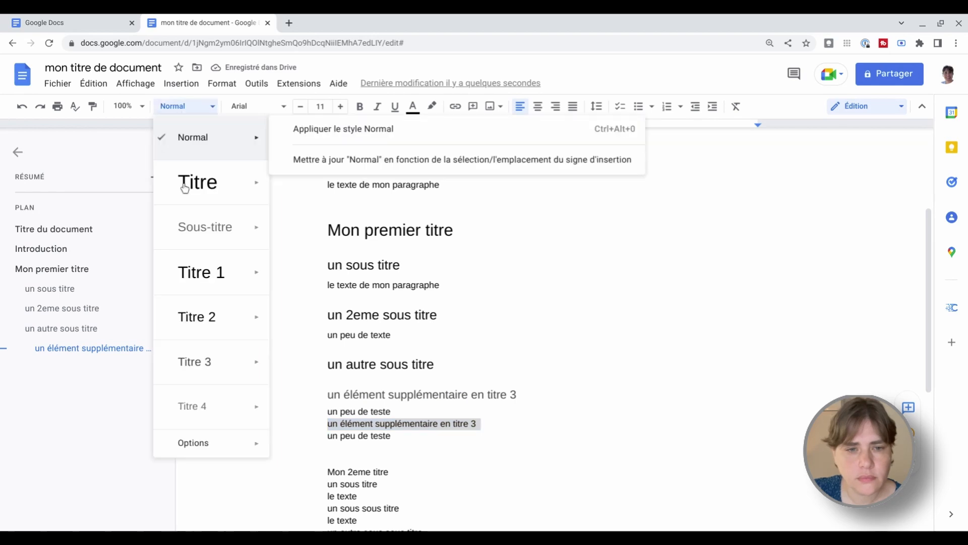
left_click(221, 377)
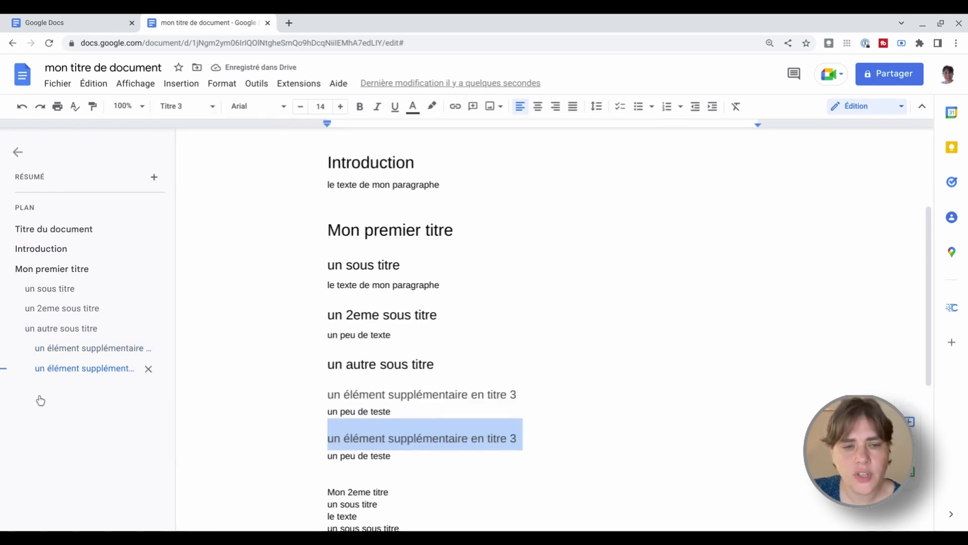
- Use the document outline to visit "un autre sous titre" and the two Titre 3 headings beneath it
left_click(53, 327)
left_click(56, 349)
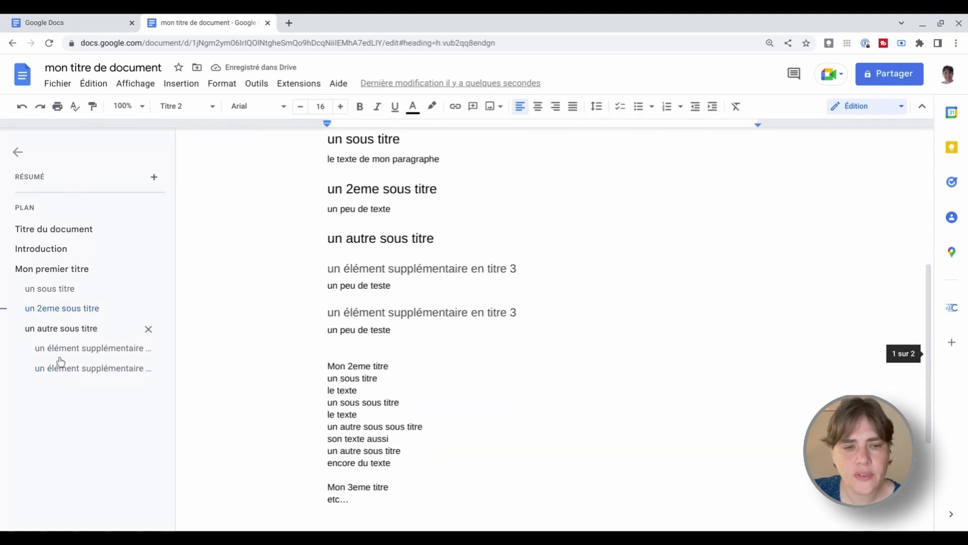
left_click(61, 369)
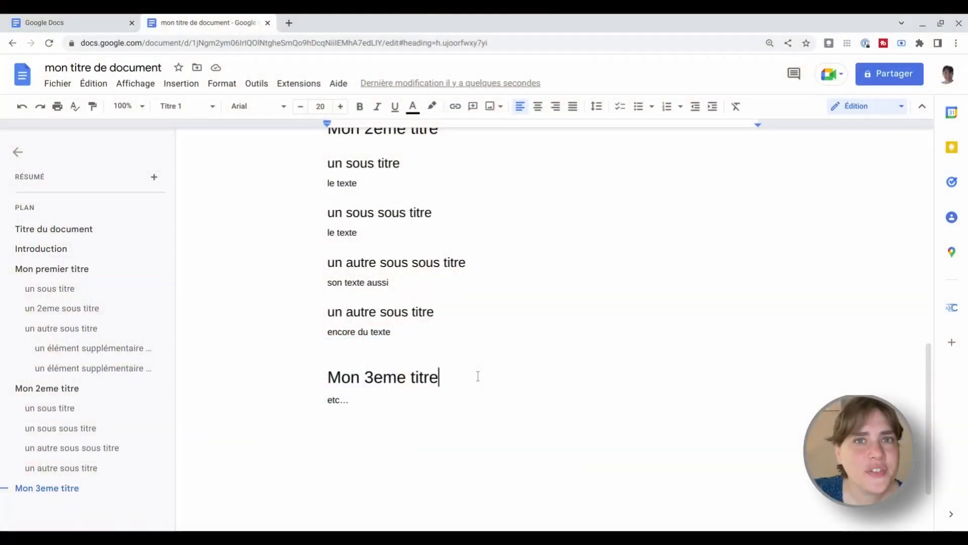
- Update the table of contents below the subtitle so it includes all the newly styled headings
scroll(478, 376, "up", 4)
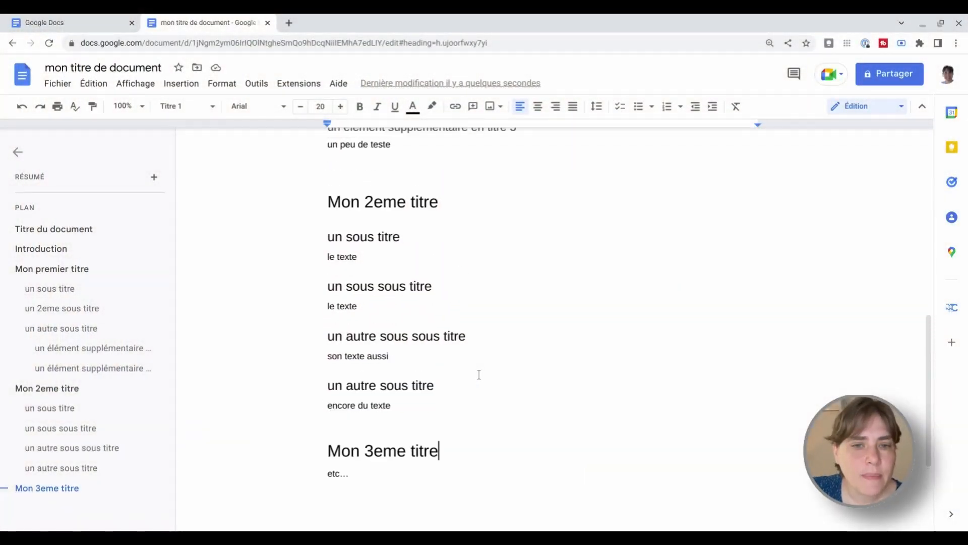
scroll(460, 361, "up", 3)
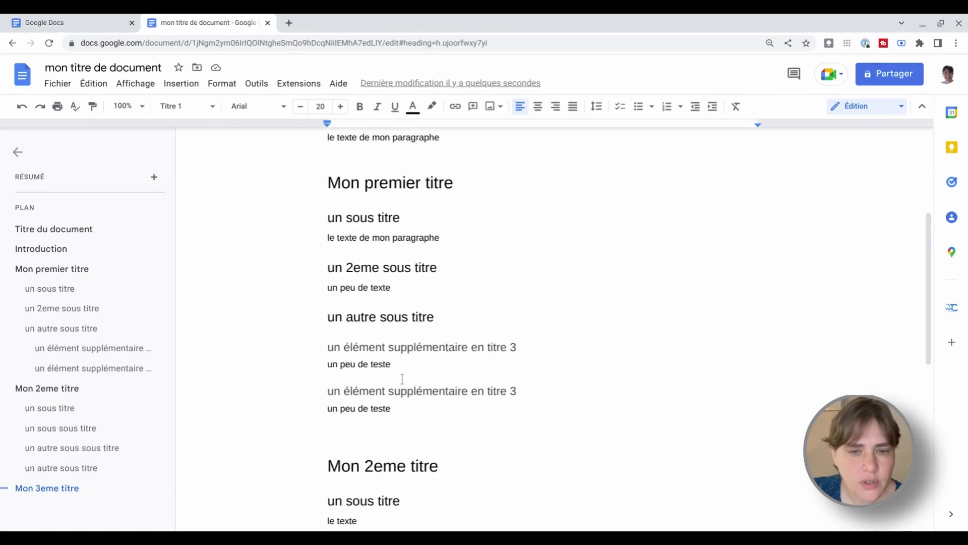
scroll(427, 291, "up", 5)
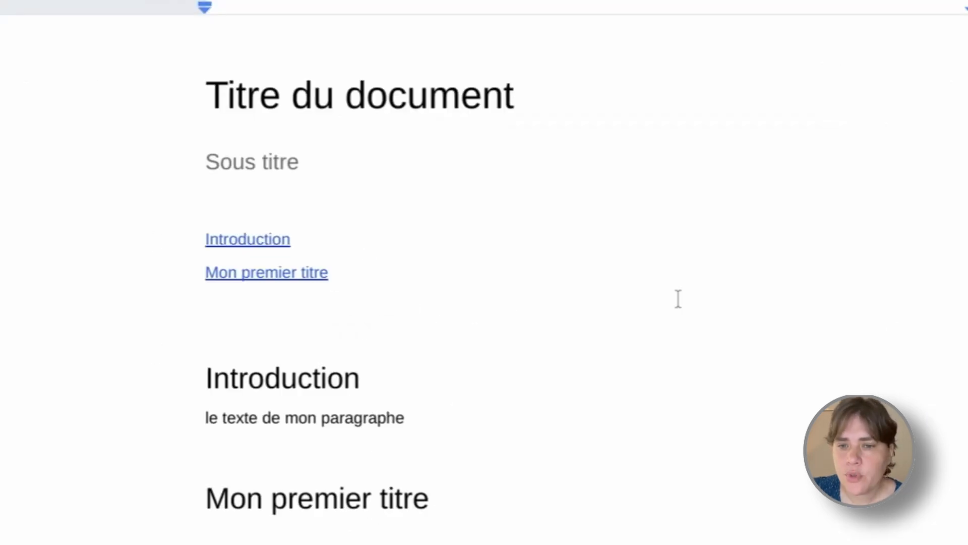
left_click(391, 266)
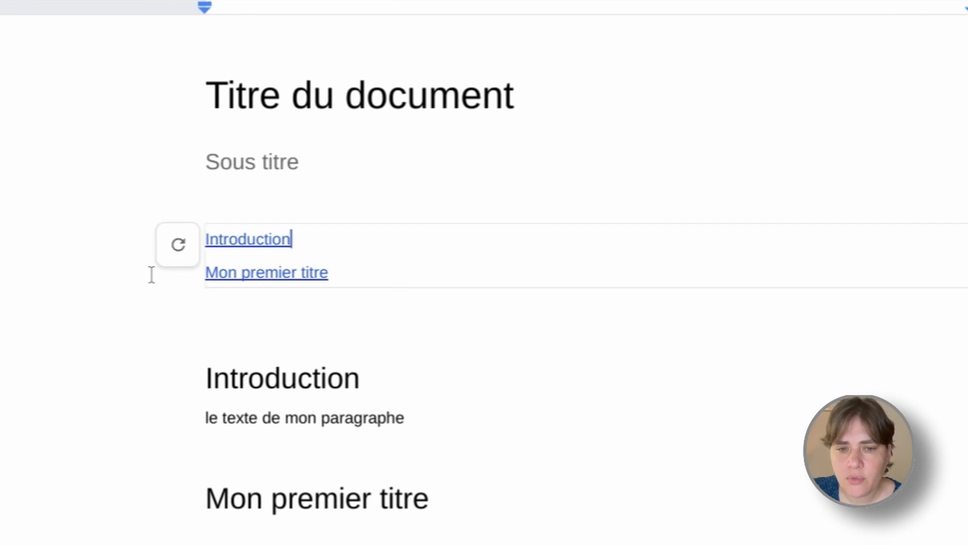
left_click(179, 280)
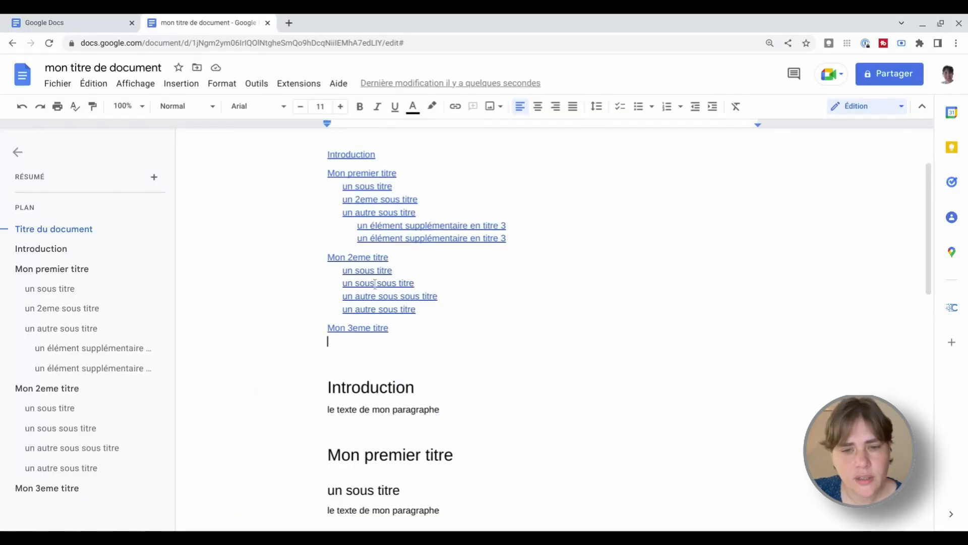
- Follow the table of contents link to "un sous titre" under "Mon 2eme titre"
left_click(355, 284)
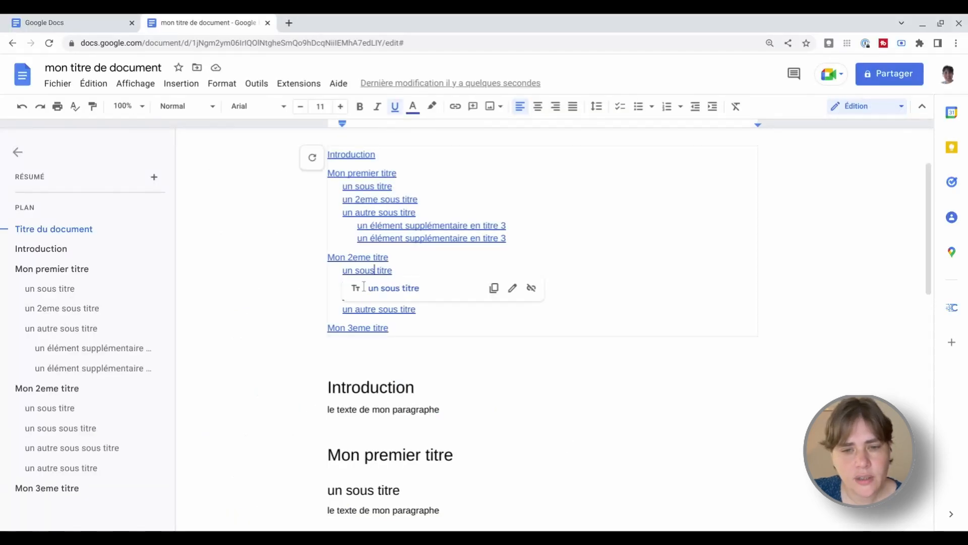
left_click(377, 303)
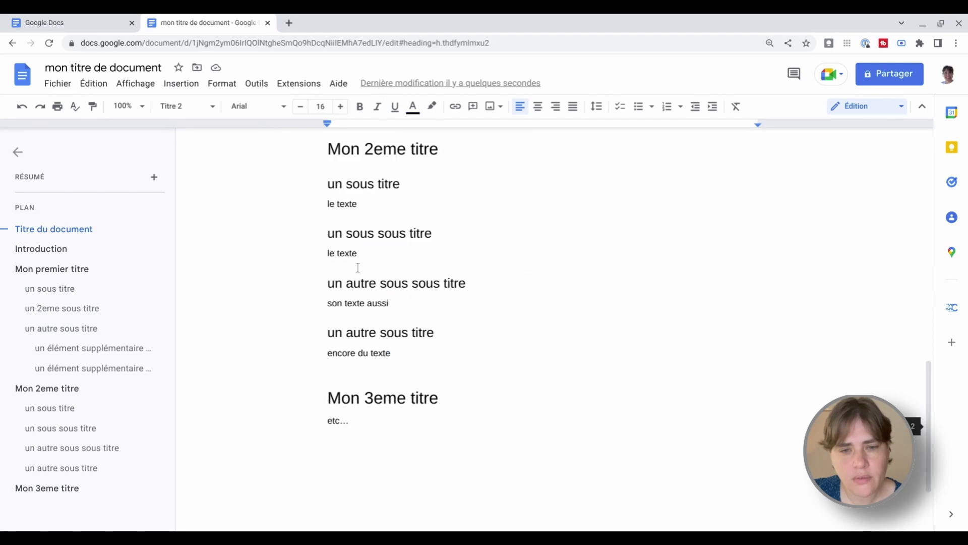
scroll(365, 277, "up", 1)
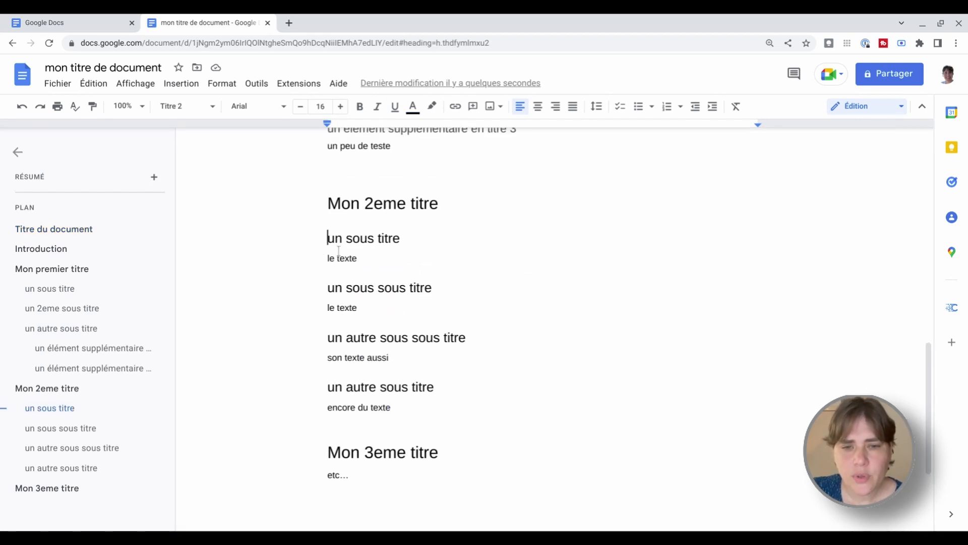
- Underline the "un sous titre" heading under "Mon 2eme titre" and set its text colour to blue
left_click_drag(323, 249, 409, 253)
left_click(407, 248)
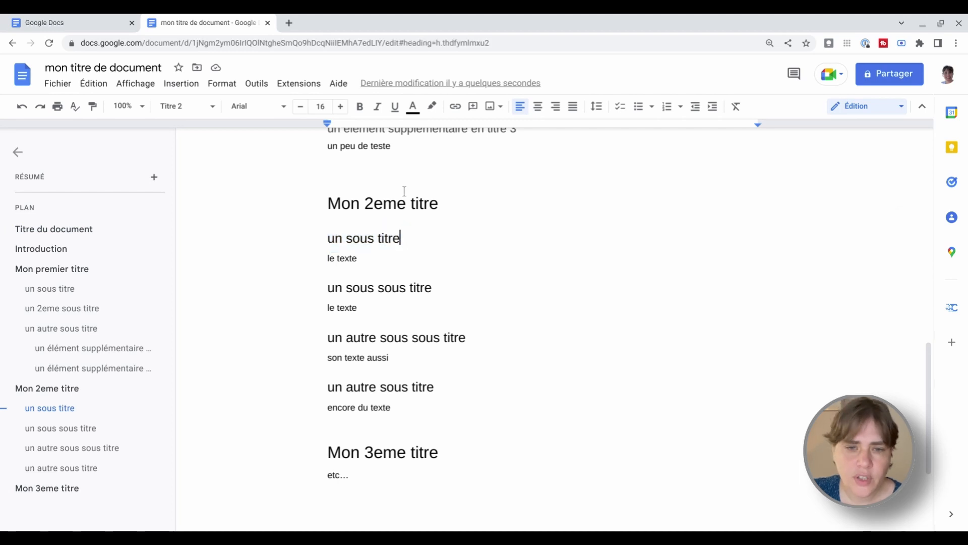
left_click_drag(400, 248, 331, 250)
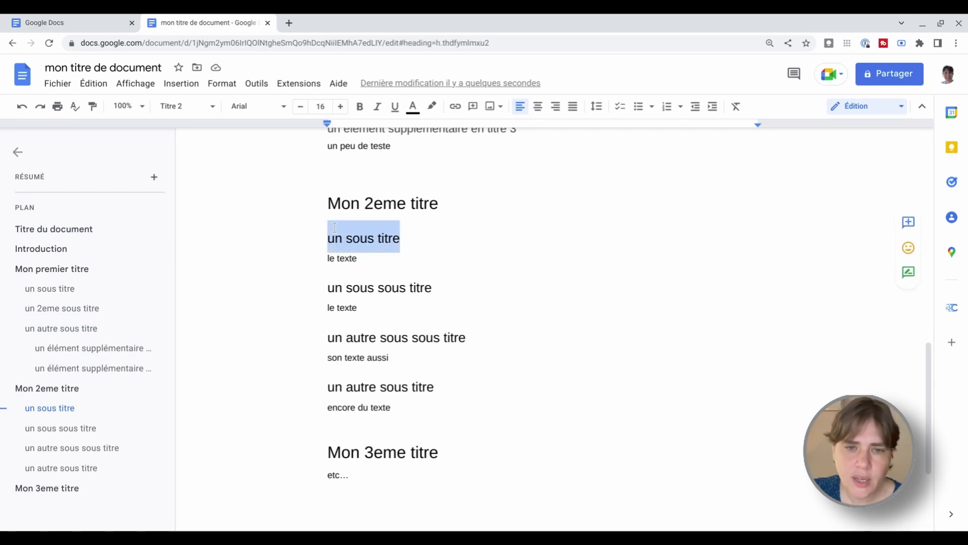
left_click(395, 108)
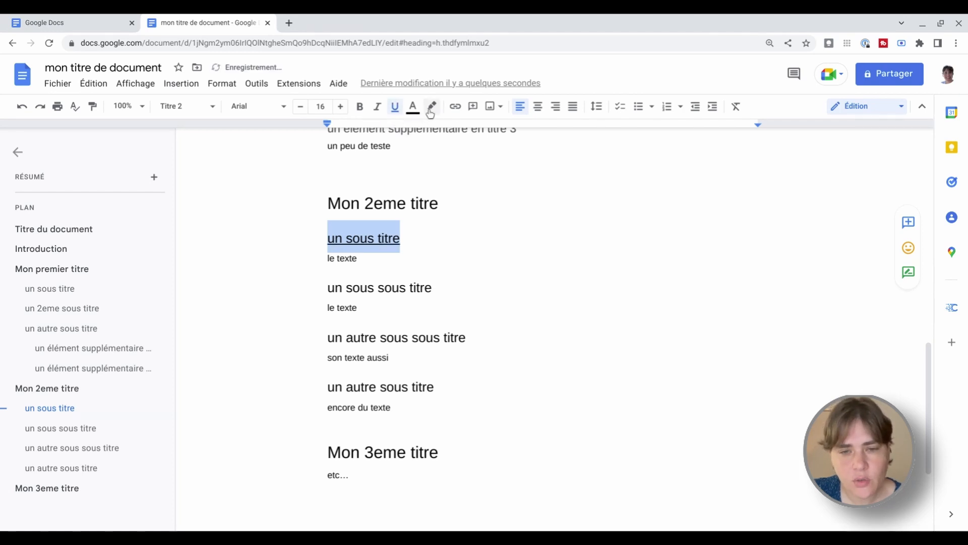
left_click(413, 108)
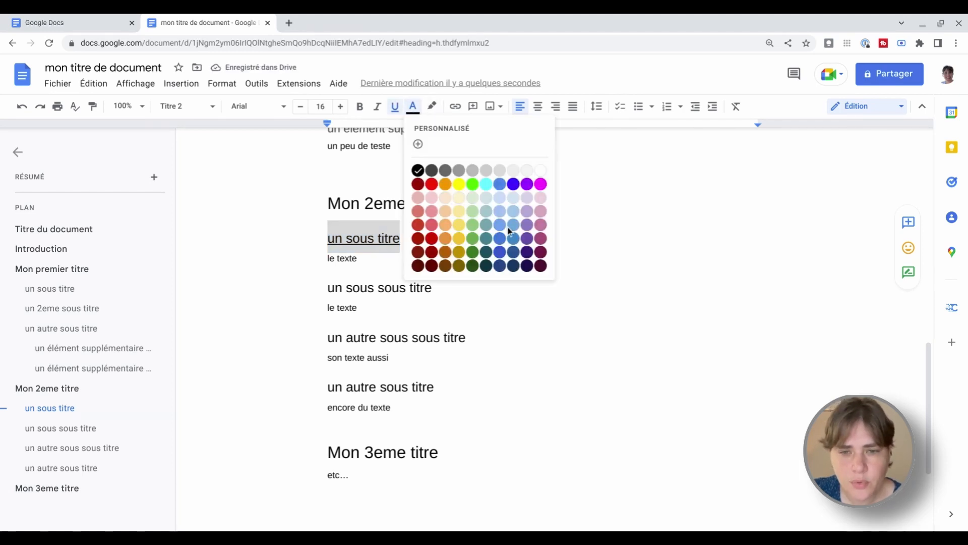
left_click(503, 254)
left_click(481, 238)
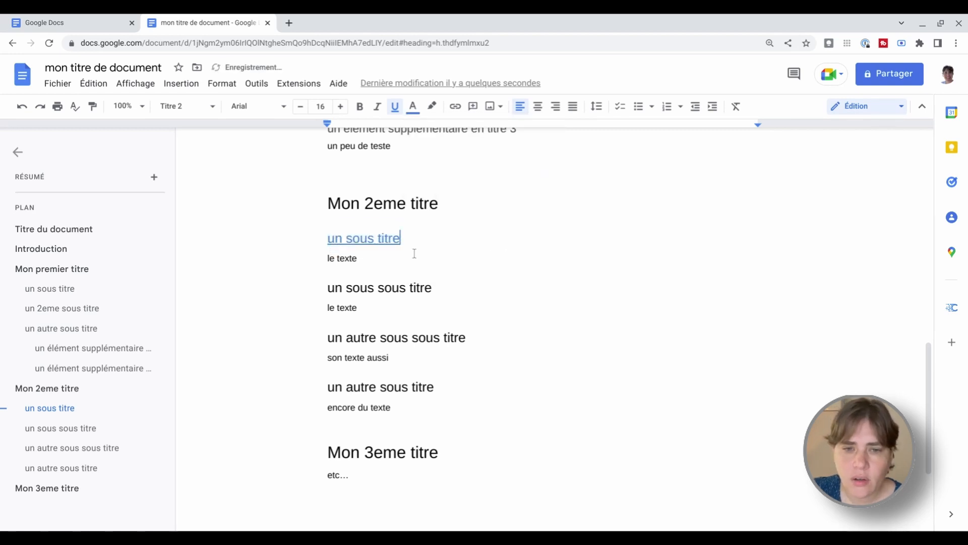
- Remove the underline from the blue "un sous titre" heading under "Mon 2eme titre"
left_click_drag(401, 238, 327, 239)
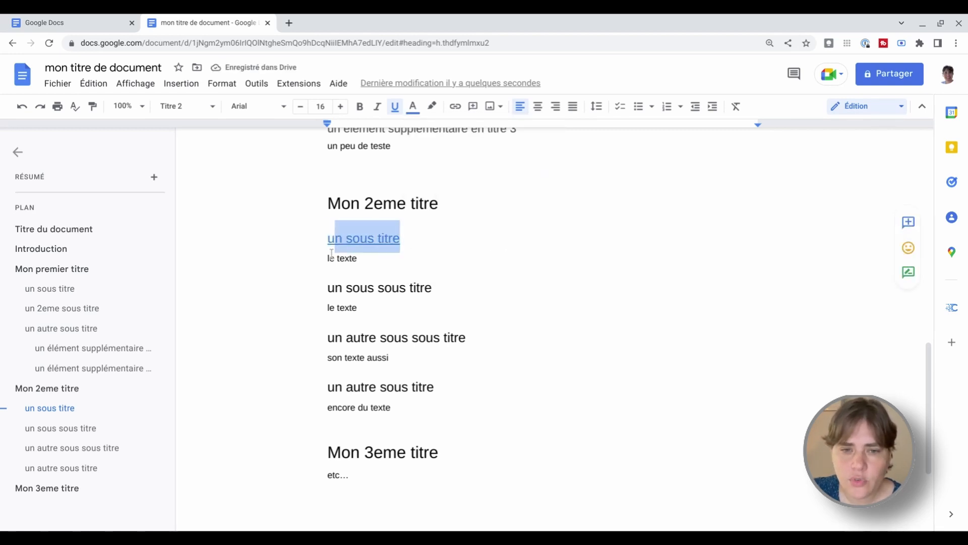
left_click(395, 107)
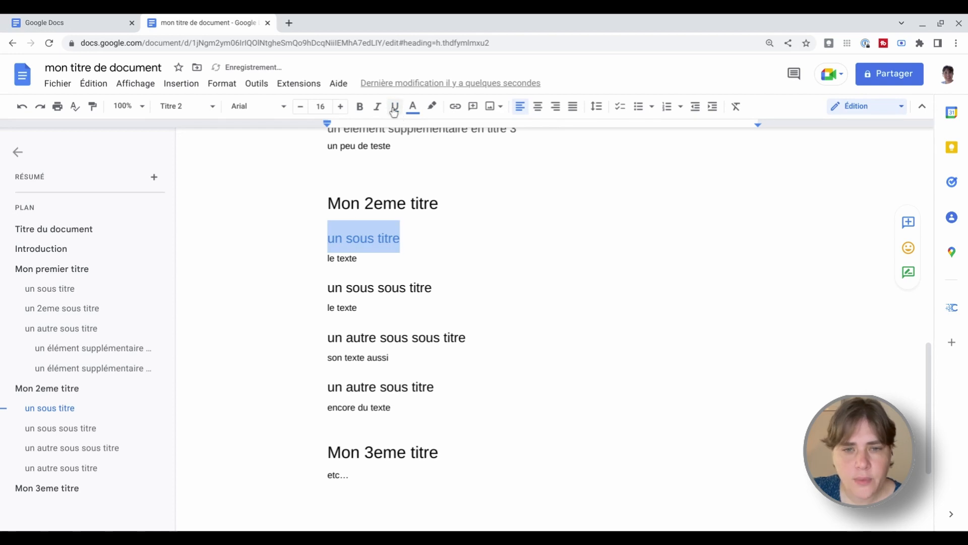
- Make the blue "un sous titre" heading under "Mon 2eme titre" bold and italic
left_click(361, 108)
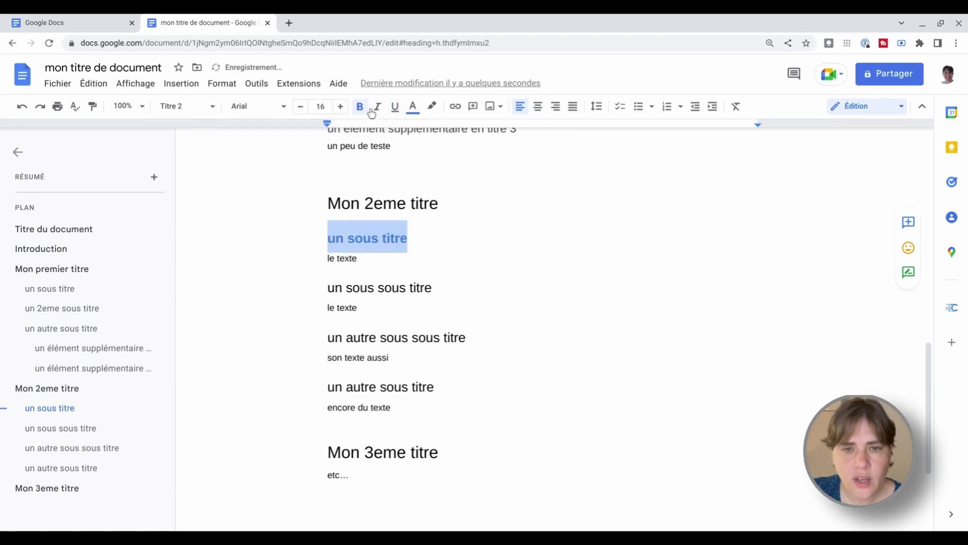
left_click(376, 108)
left_click(455, 236)
- Set the text colour of the "Mon 2eme titre" heading to orange
left_click_drag(441, 207, 326, 204)
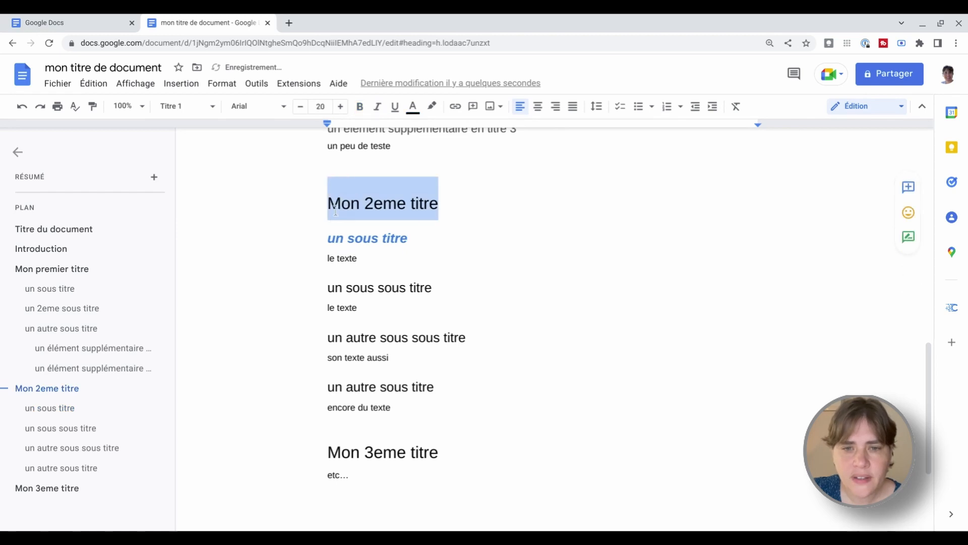
left_click(412, 107)
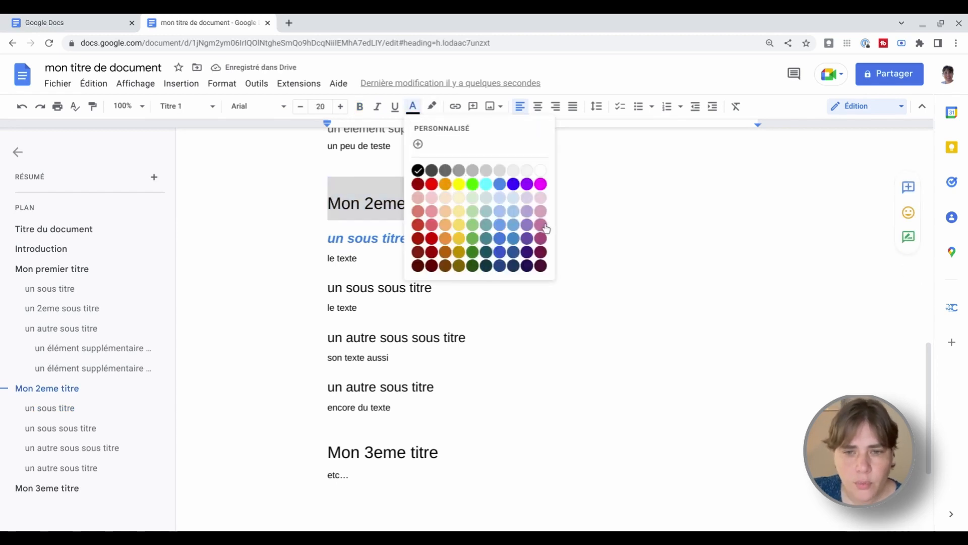
left_click(447, 254)
left_click(456, 252)
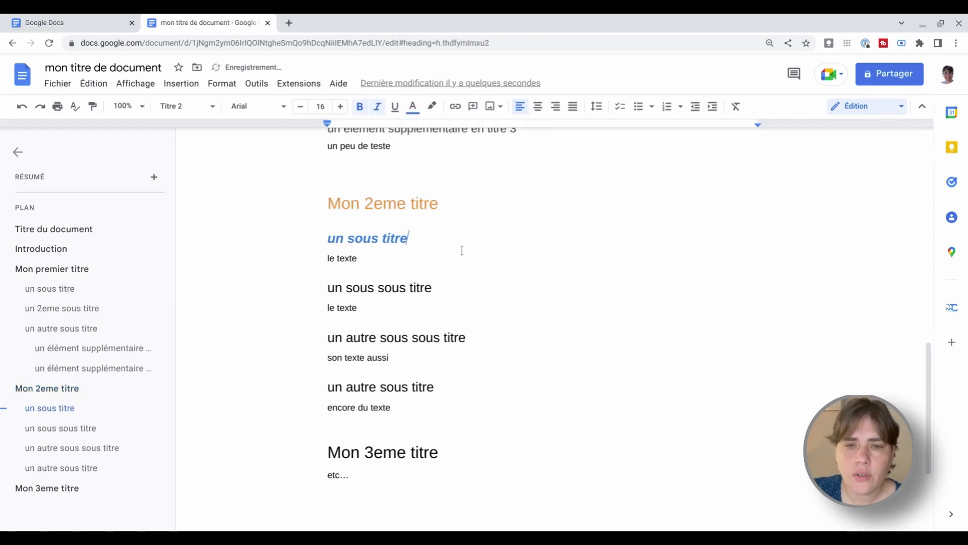
- Update the Titre 1 style to match the orange "Mon 2eme titre" heading
scroll(487, 251, "up", 2)
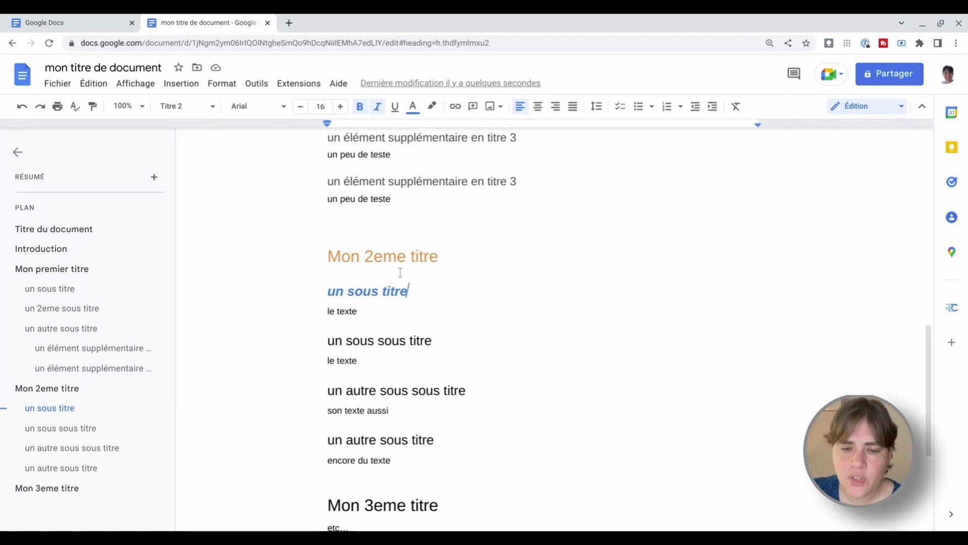
scroll(450, 410, "down", 1)
left_click(410, 481)
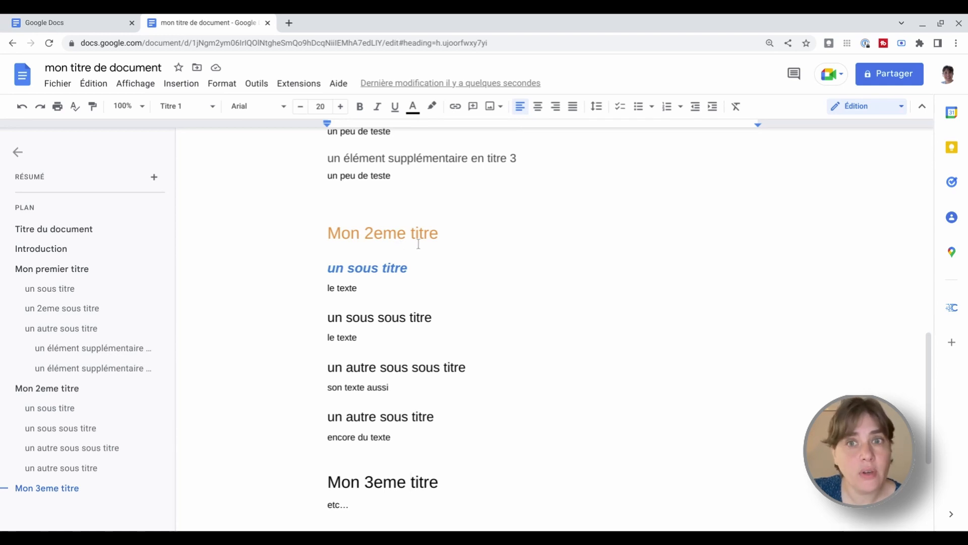
left_click(451, 249)
left_click(328, 249)
left_click_drag(328, 237, 436, 236)
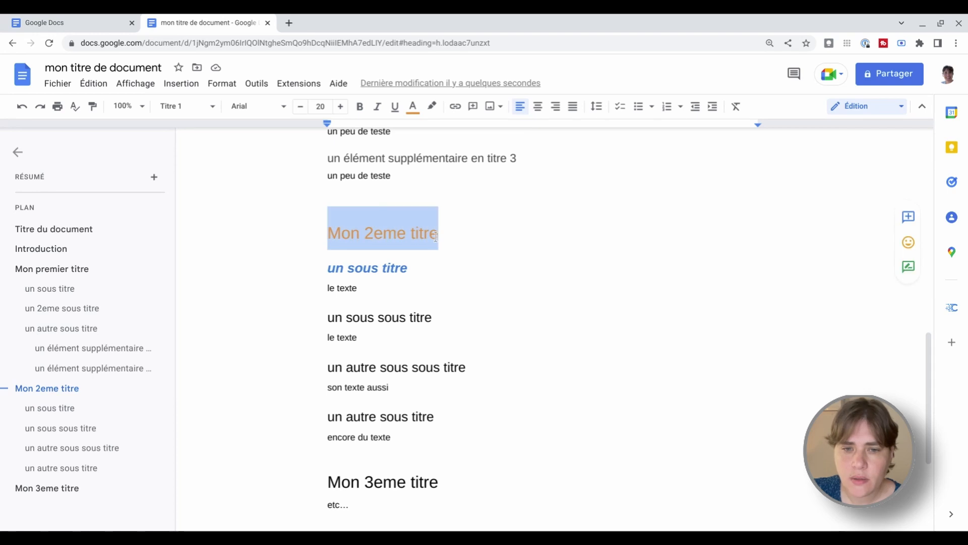
left_click(198, 121)
mouse_move(217, 281)
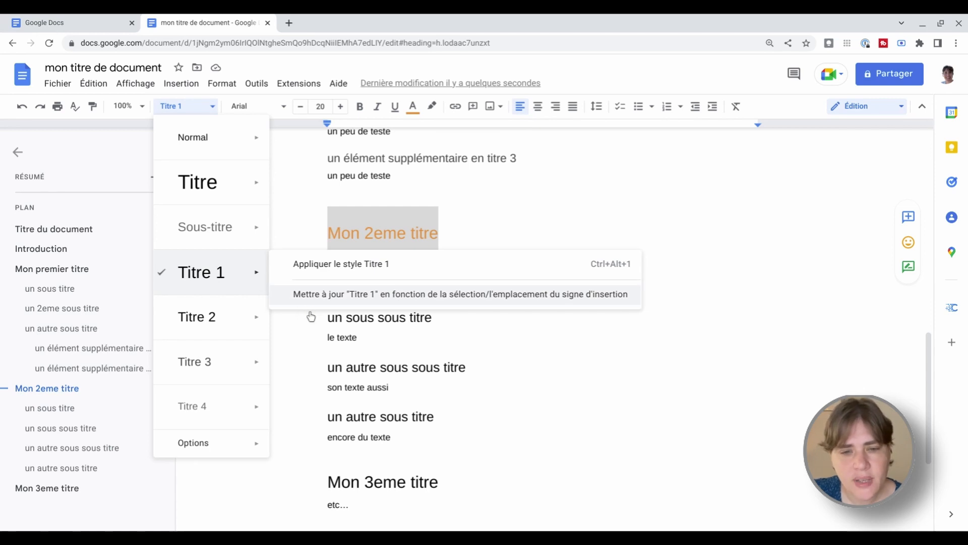
left_click(374, 301)
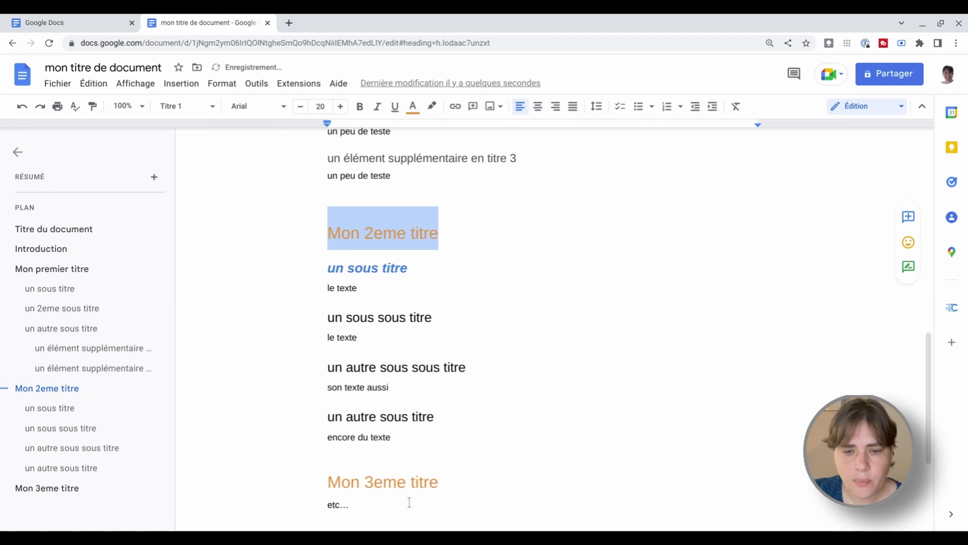
- Update the Titre 2 style to match the blue, bold, italic "un sous titre" heading under "Mon 2eme titre"
scroll(428, 305, "up", 3)
scroll(429, 308, "up", 3)
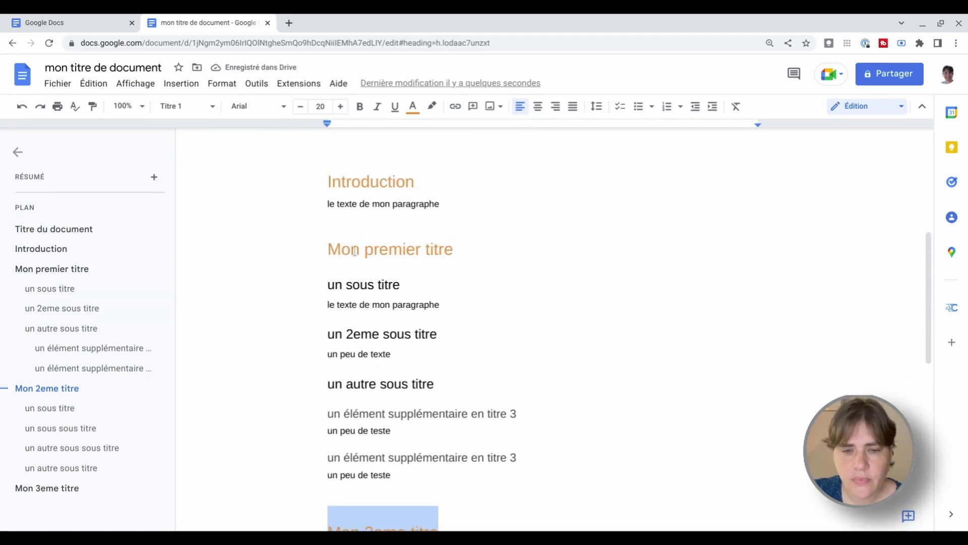
scroll(356, 252, "down", 5)
left_click_drag(407, 283, 329, 298)
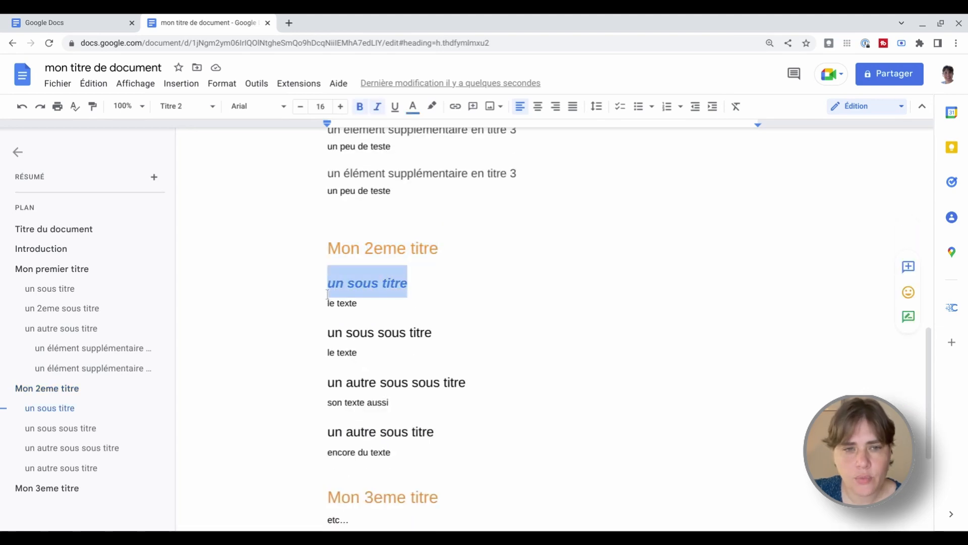
left_click(207, 119)
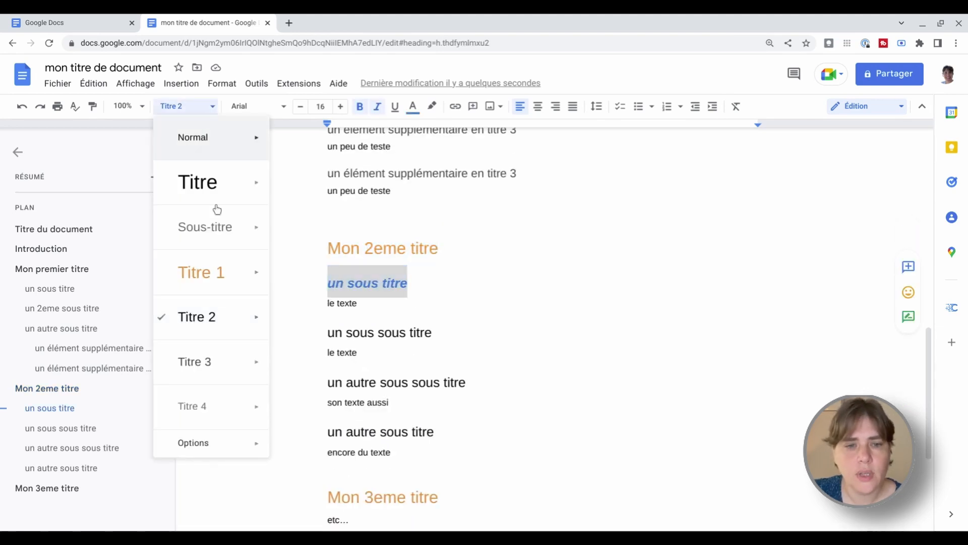
mouse_move(238, 326)
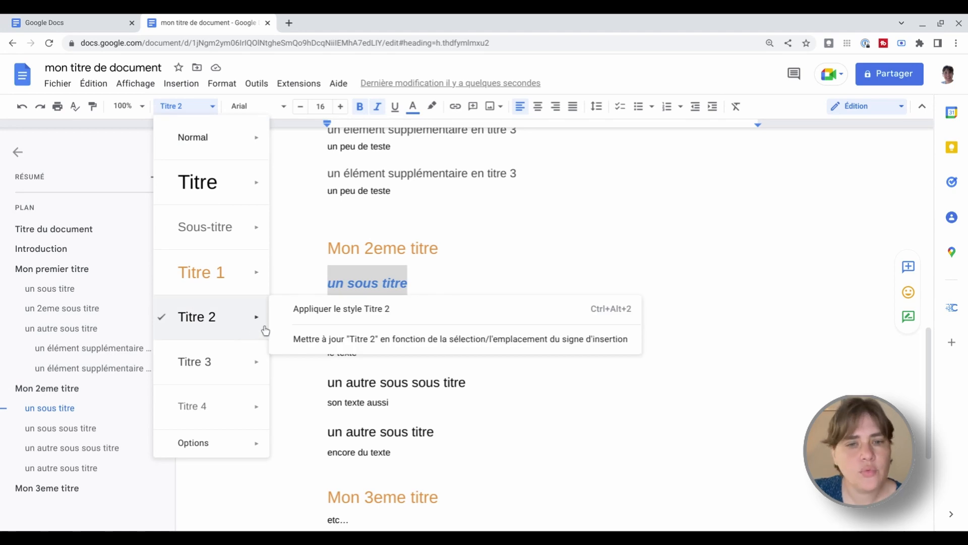
left_click(342, 353)
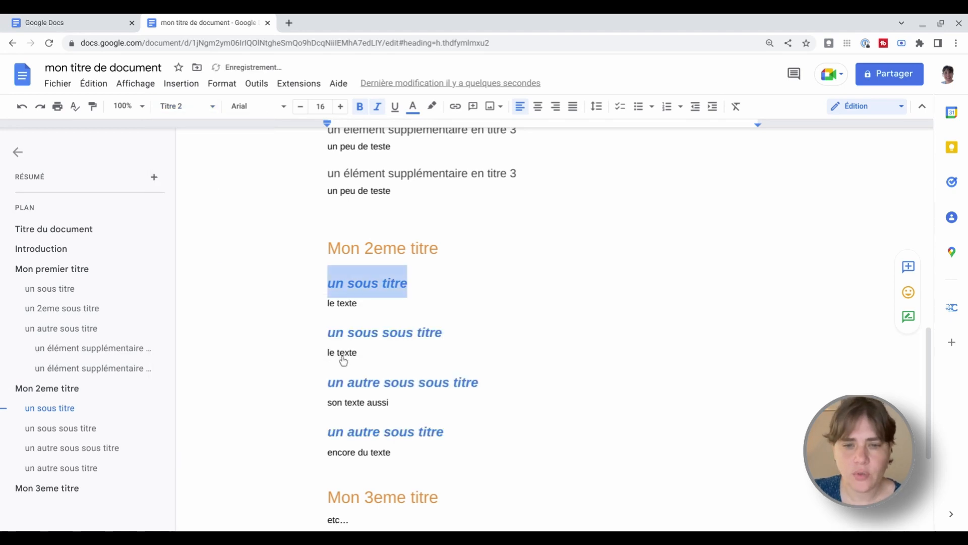
- Review the restyled headings throughout the document and refresh the table of contents below the subtitle
scroll(509, 357, "up", 6)
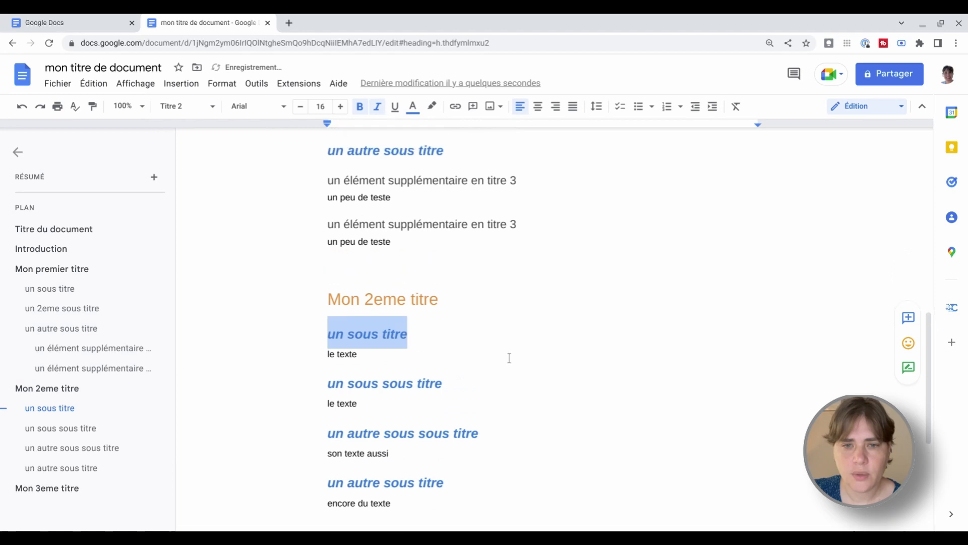
scroll(427, 337, "up", 4)
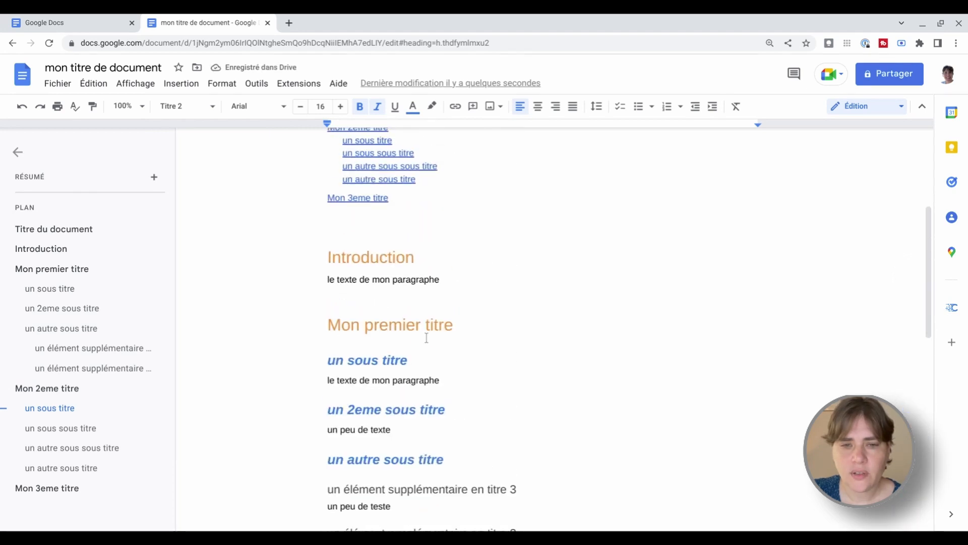
scroll(427, 336, "down", 8)
scroll(427, 337, "up", 10)
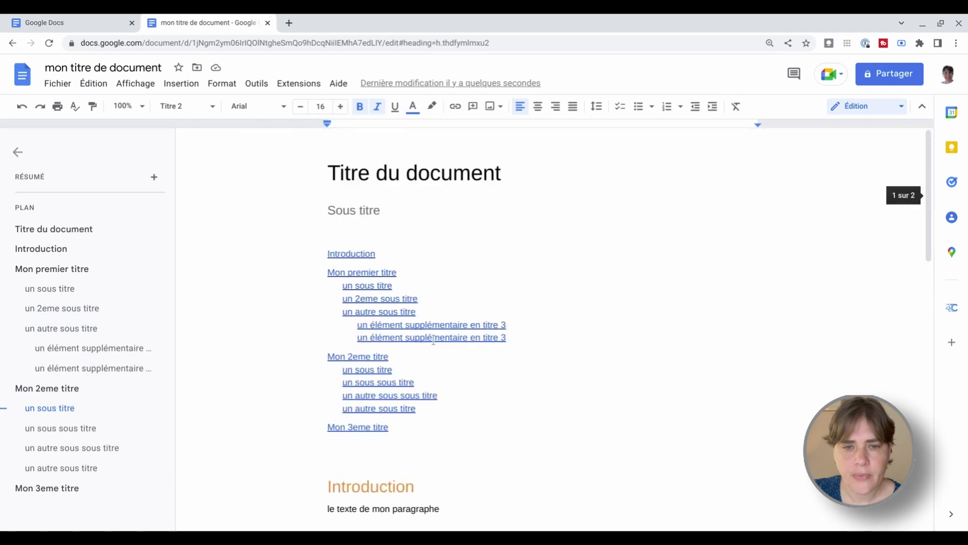
left_click(302, 272)
left_click(312, 256)
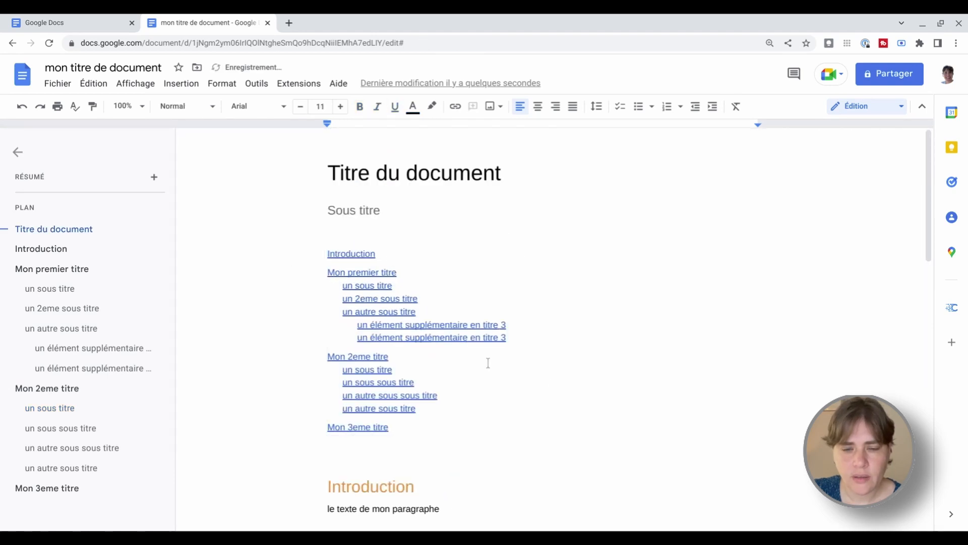
- Save the document's current paragraph styles as the default styles
scroll(553, 384, "down", 8)
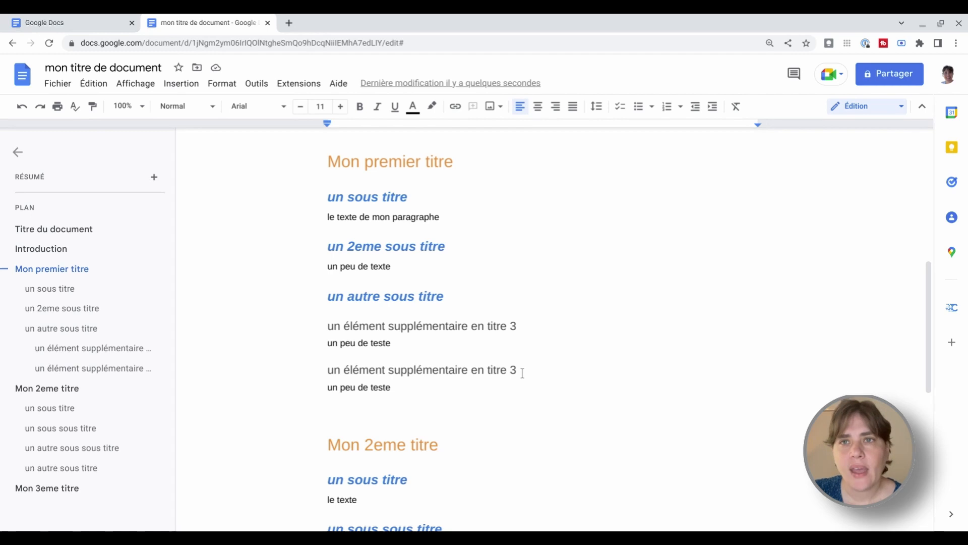
scroll(519, 378, "down", 1)
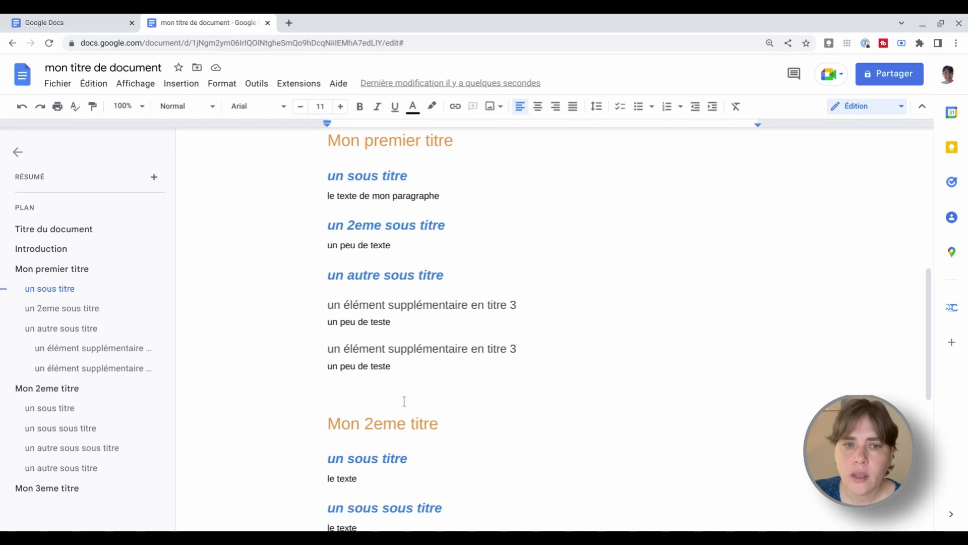
left_click(213, 115)
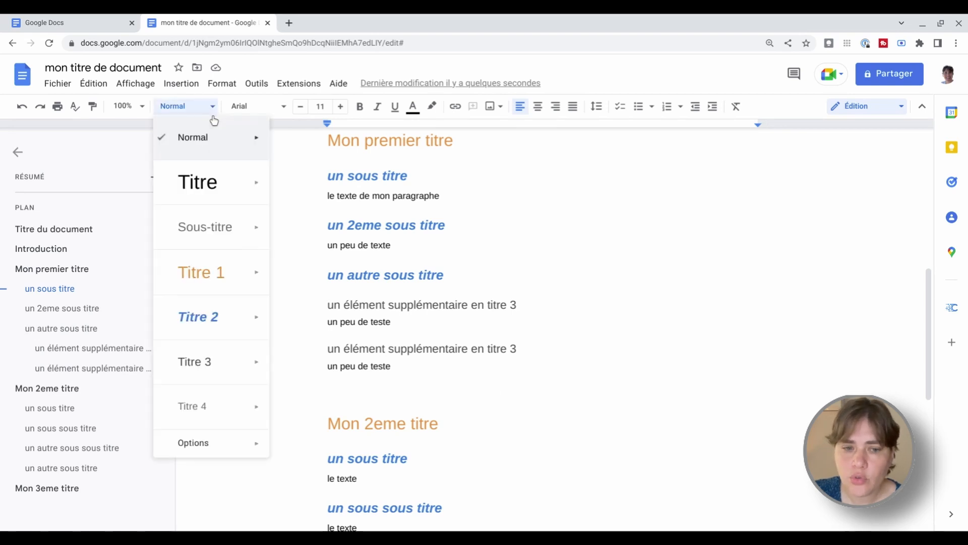
mouse_move(212, 444)
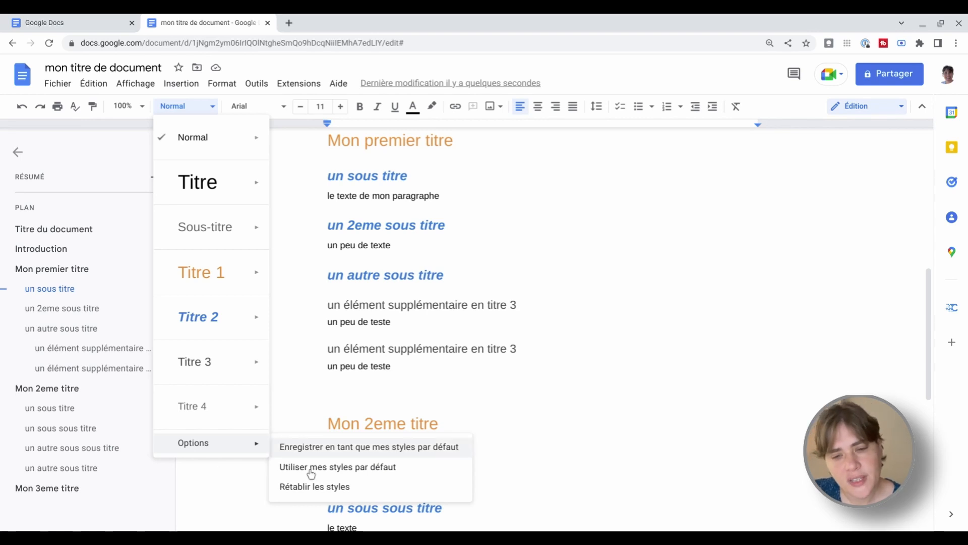
left_click(352, 474)
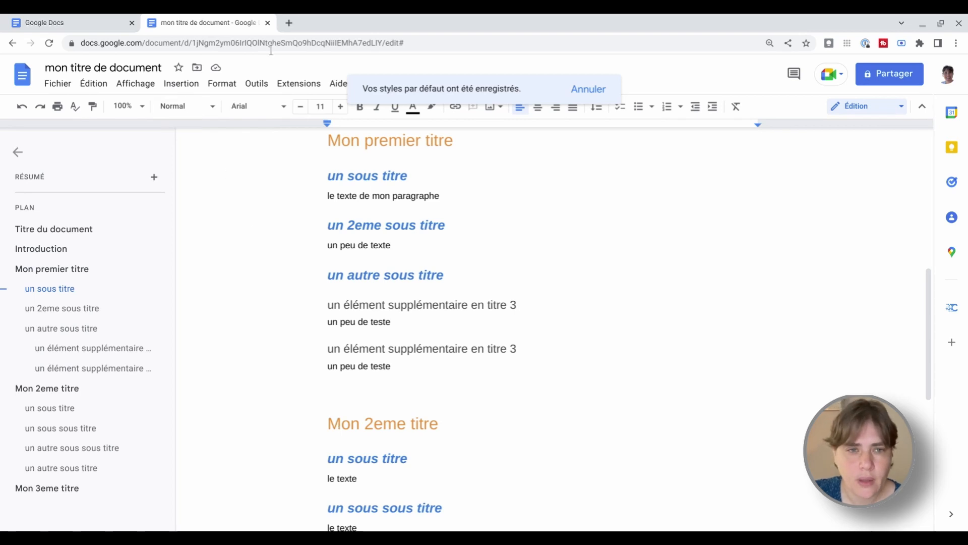
- Create a new blank document and check how Titre 1 and Titre 2 look among its paragraph styles
left_click(63, 91)
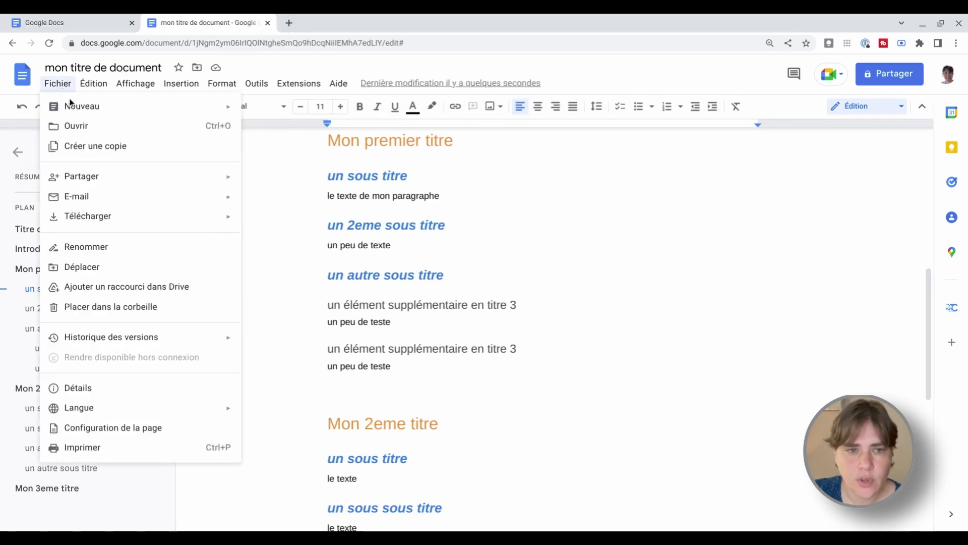
mouse_move(80, 104)
left_click(282, 112)
left_click(186, 106)
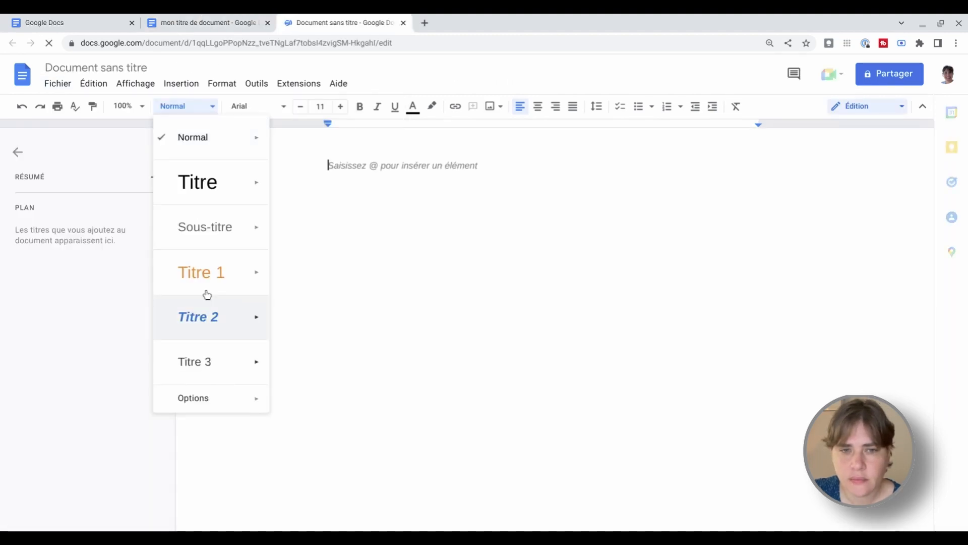
mouse_move(207, 292)
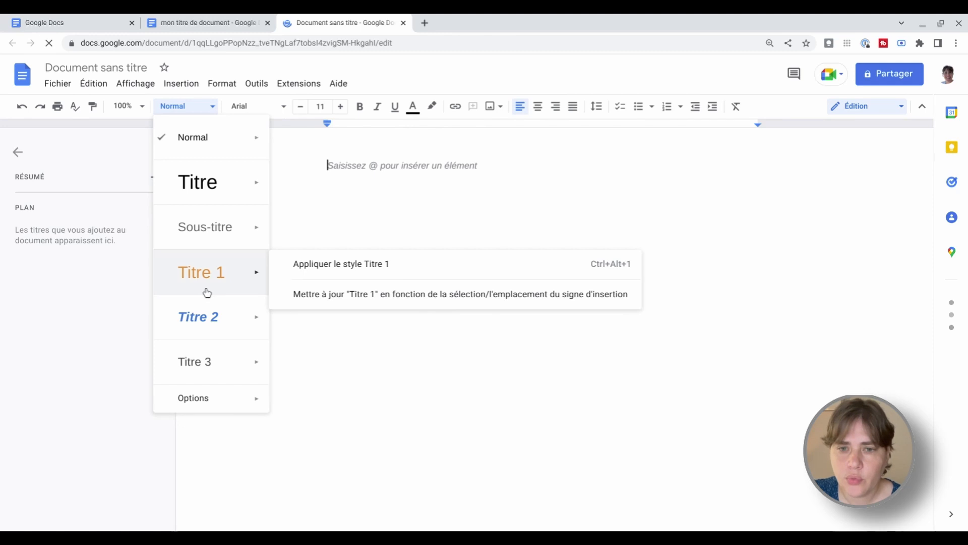
left_click(347, 222)
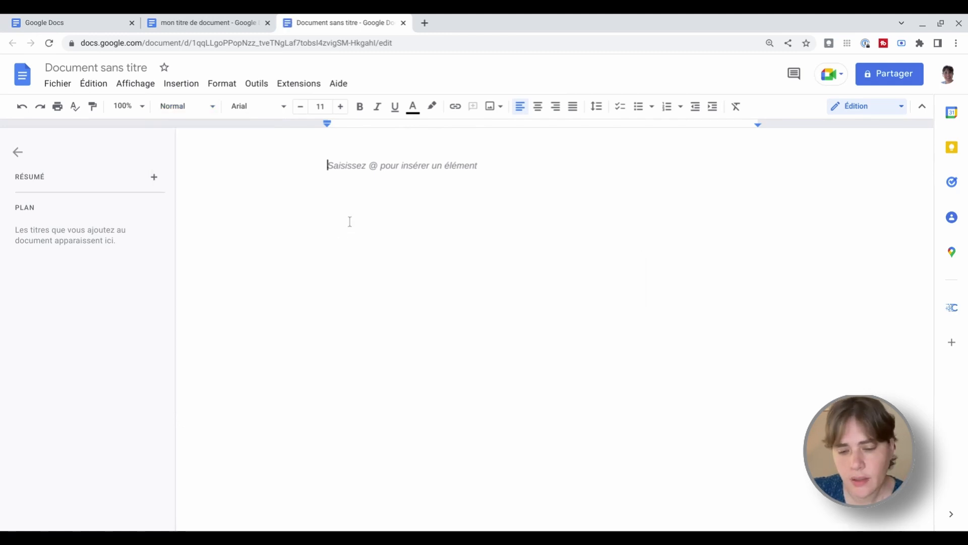
- Enter "mon titre" in the new document and apply the Titre 1 style to it
type("mon titre")
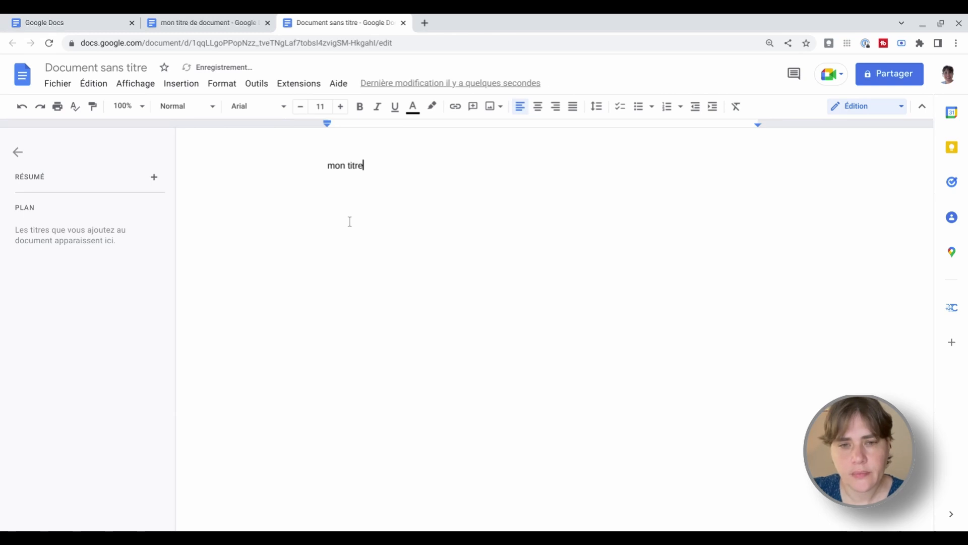
left_click_drag(363, 167, 298, 167)
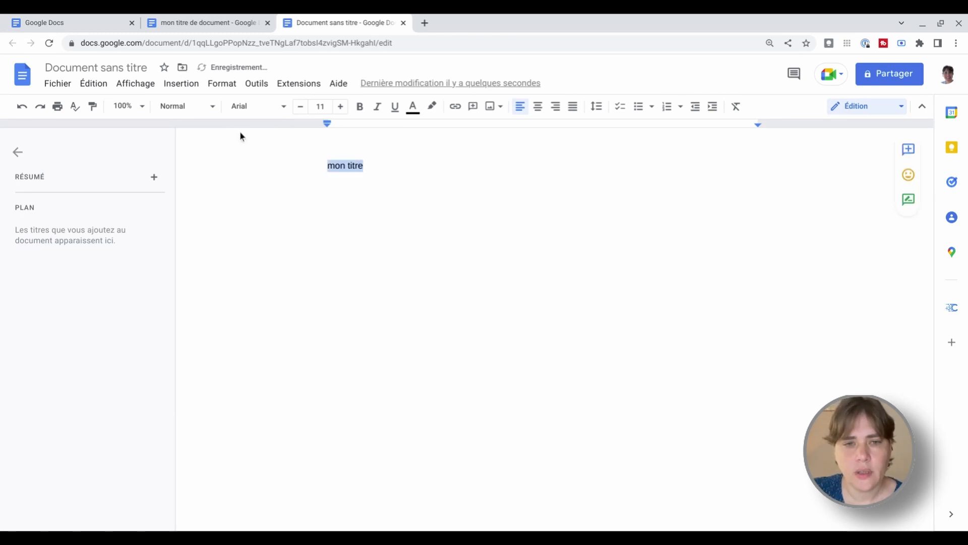
left_click(191, 107)
left_click(180, 285)
left_click(385, 236)
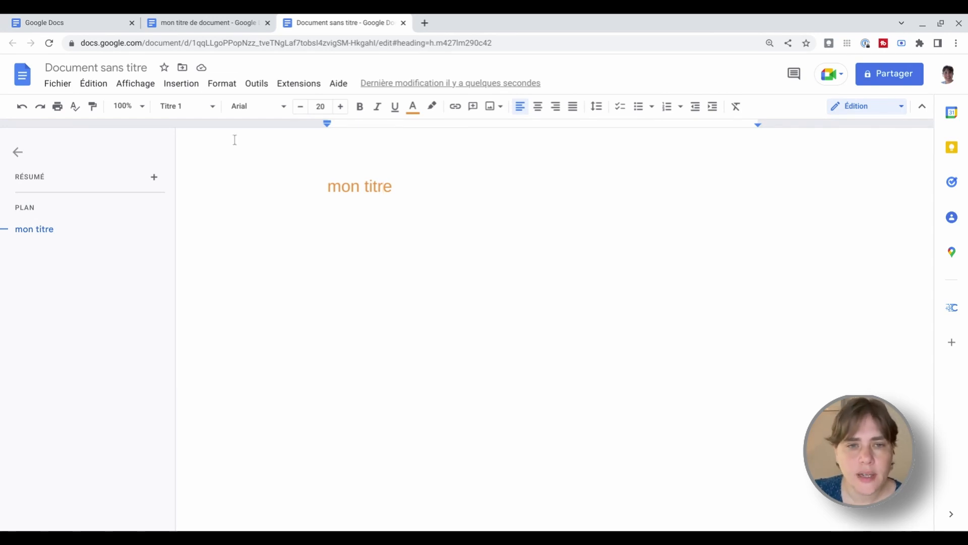
- Return to the document "mon titre de document" and switch its page setup from Sans pages to the Pages format
left_click(211, 26)
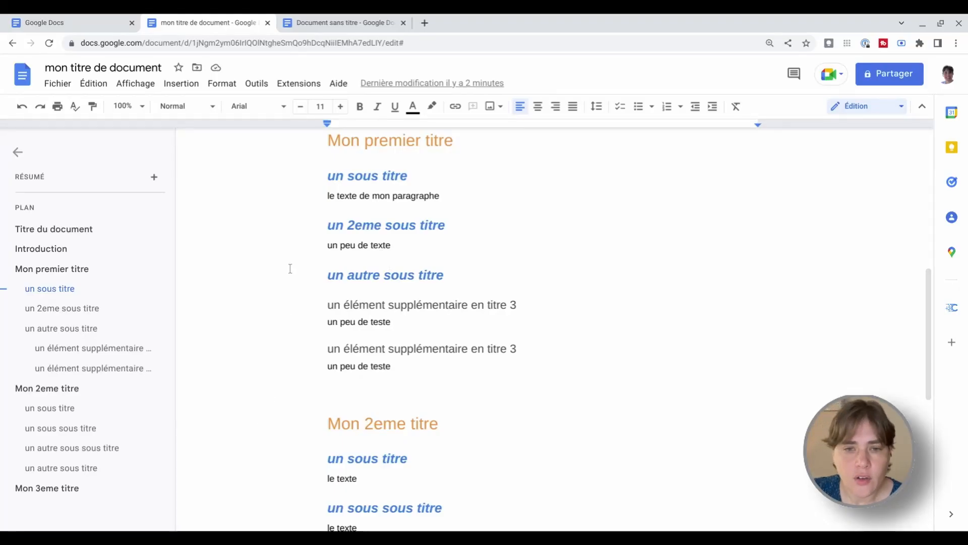
scroll(290, 268, "up", 10)
left_click(541, 340)
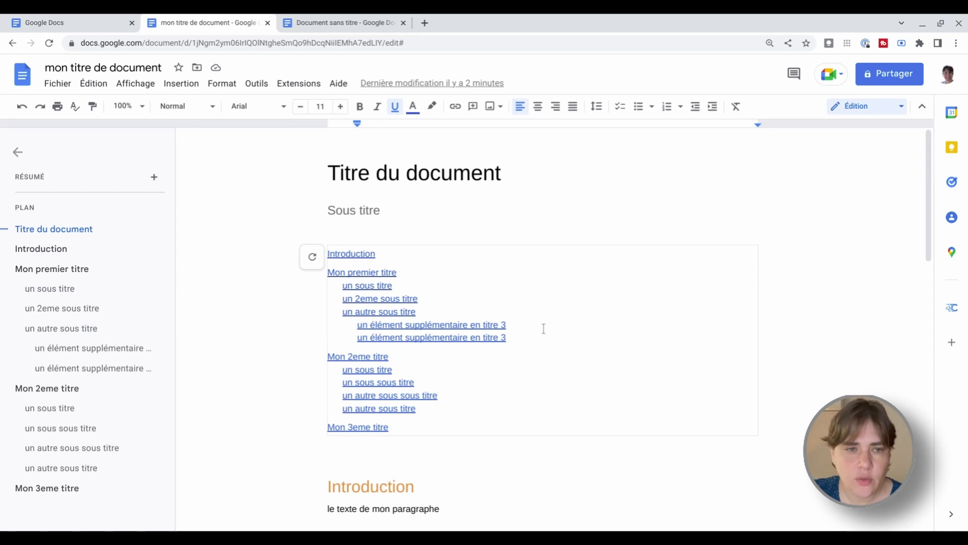
left_click(66, 88)
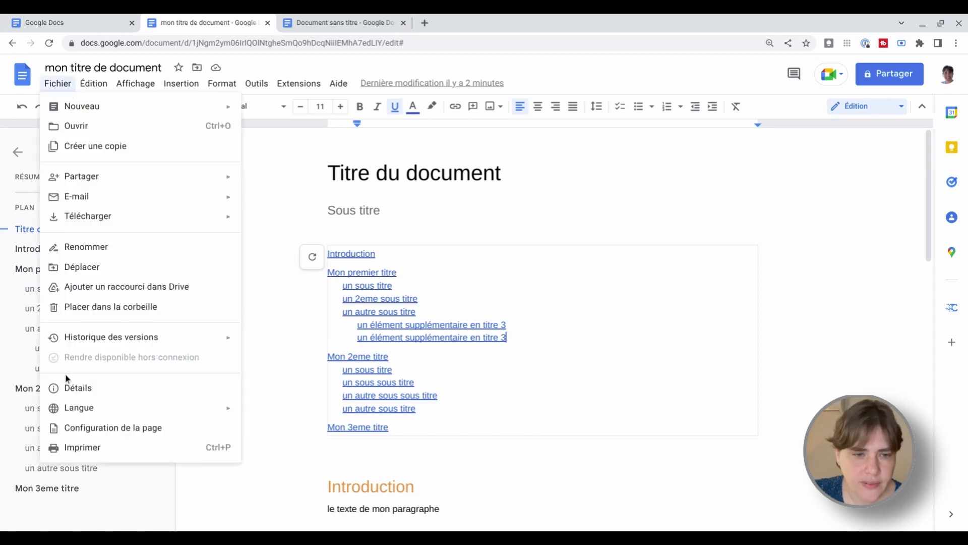
left_click(91, 435)
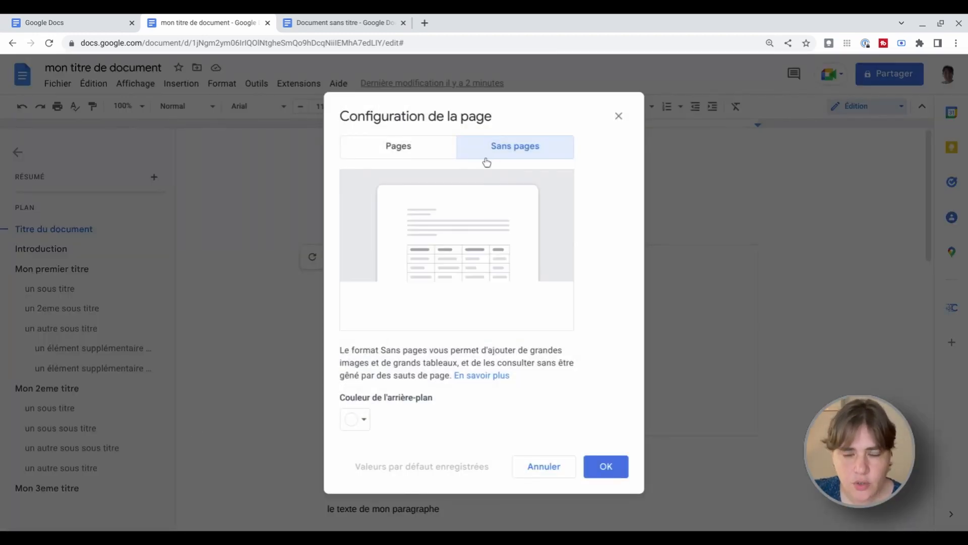
left_click(414, 157)
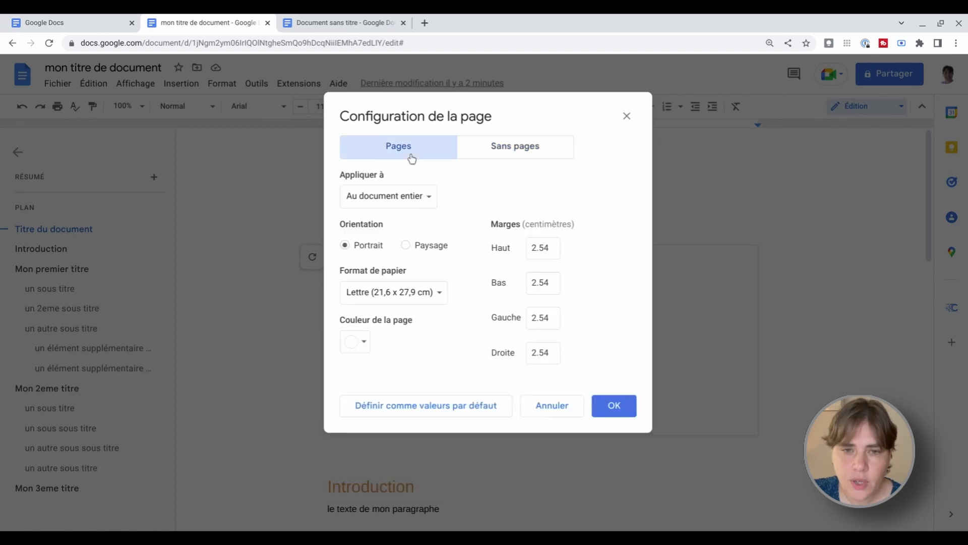
left_click(611, 430)
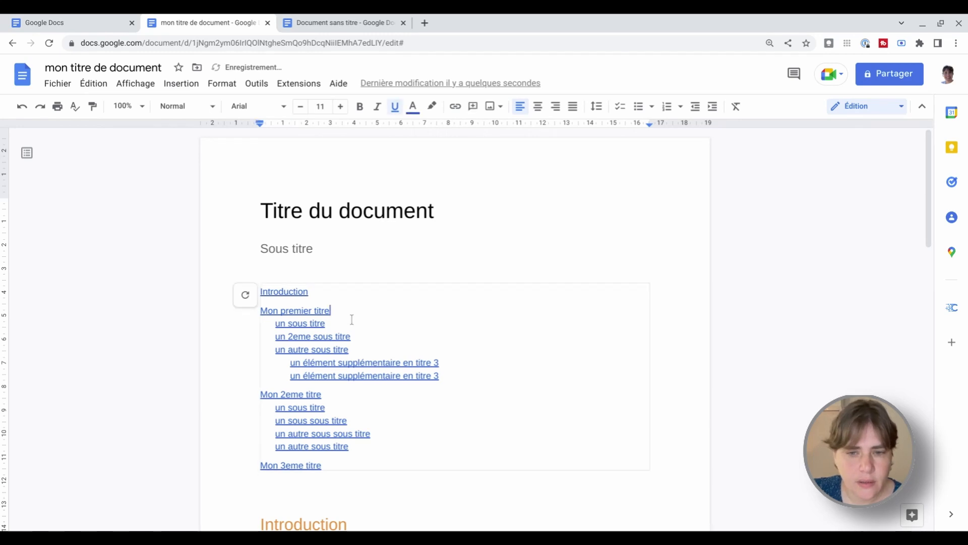
- Add an empty line below the subtitle "Sous titre" and insert a table of contents with page numbers there
left_click(293, 248)
left_click(333, 257)
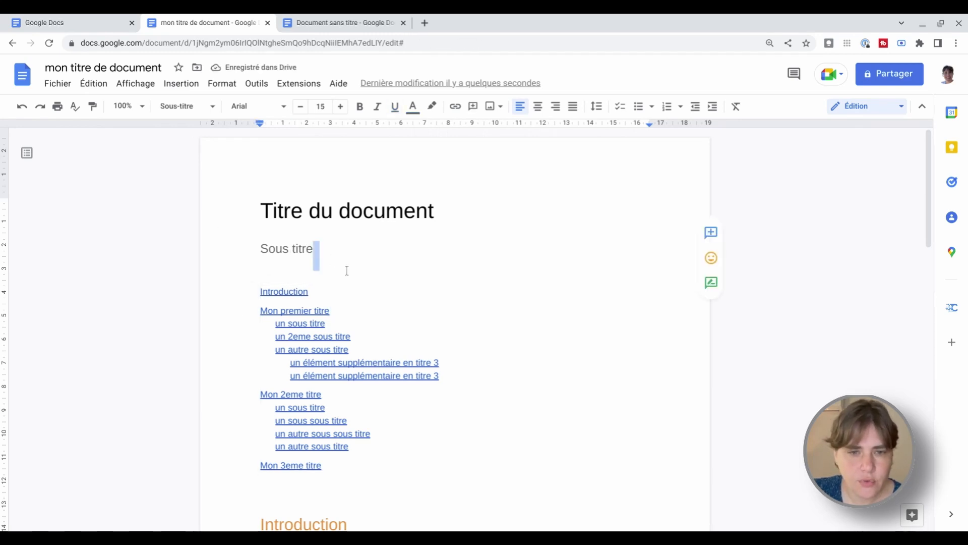
key("Return")
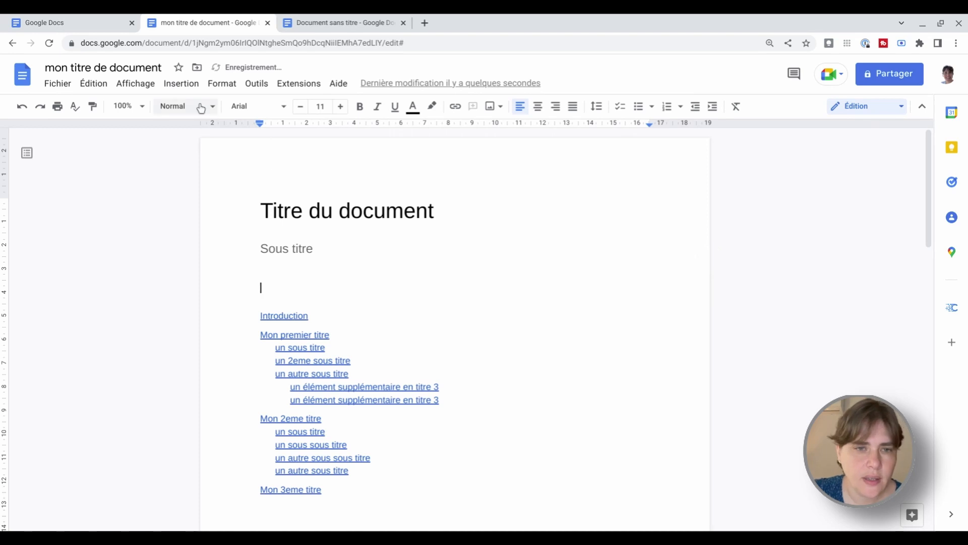
left_click(183, 83)
scroll(228, 331, "down", 1)
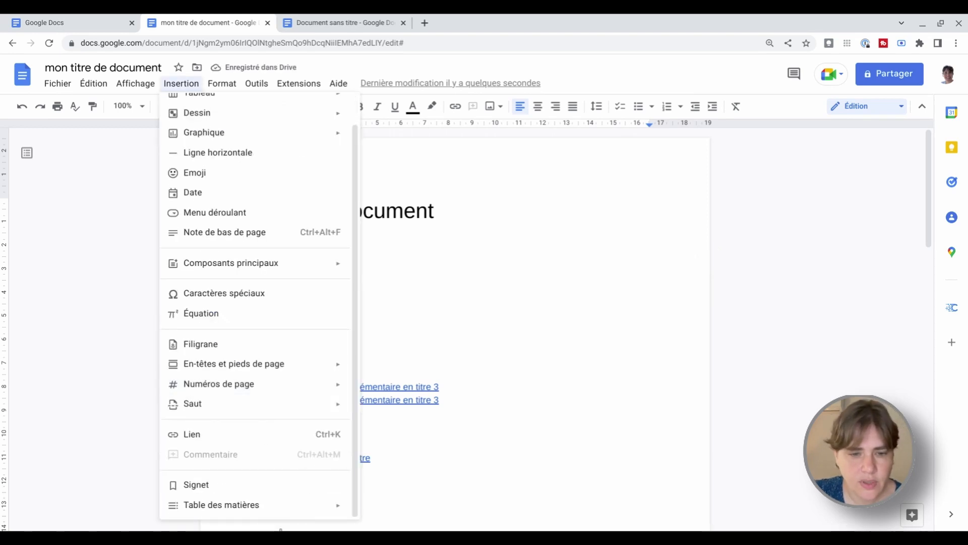
mouse_move(242, 504)
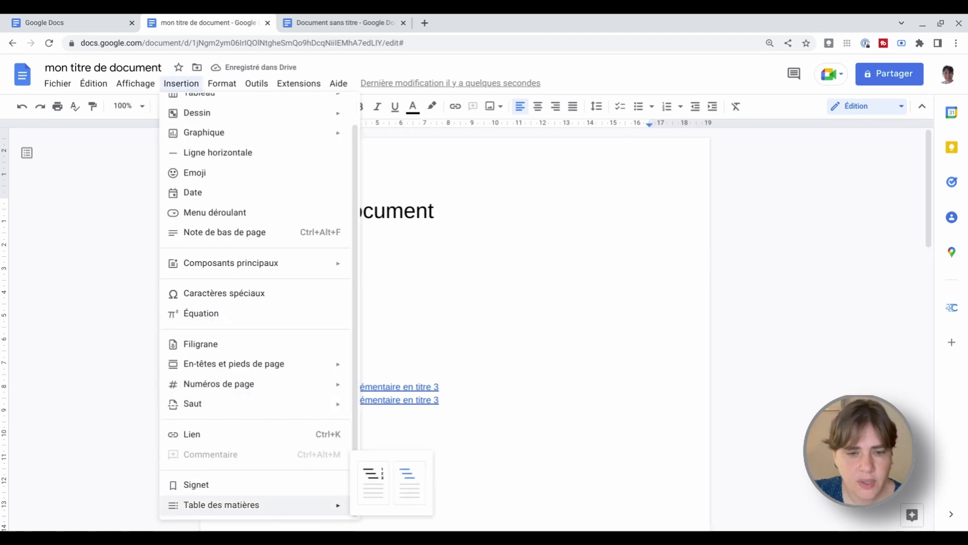
left_click(374, 502)
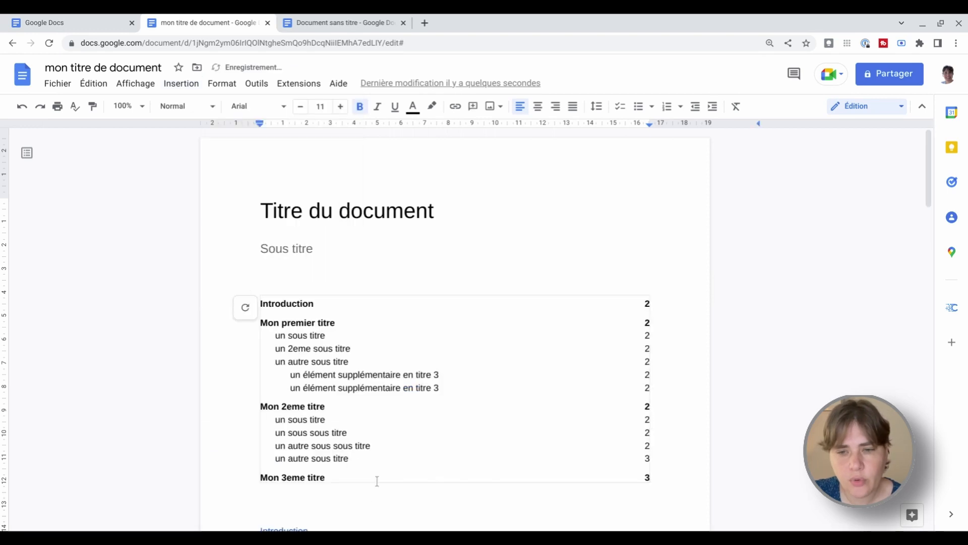
- Delete the old table of contents with blue links, along with the surplus empty line above the Introduction heading
scroll(375, 474, "down", 4)
left_click(341, 323)
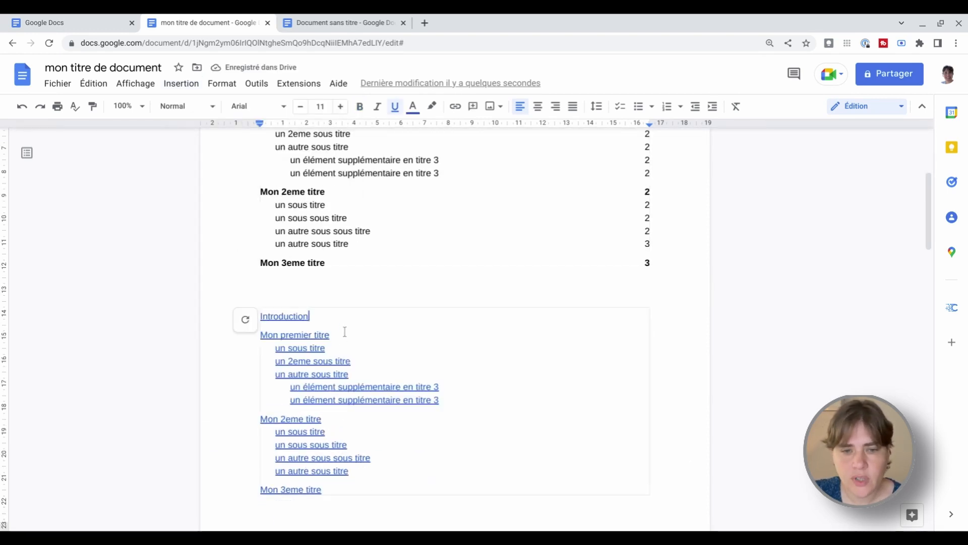
key("Down")
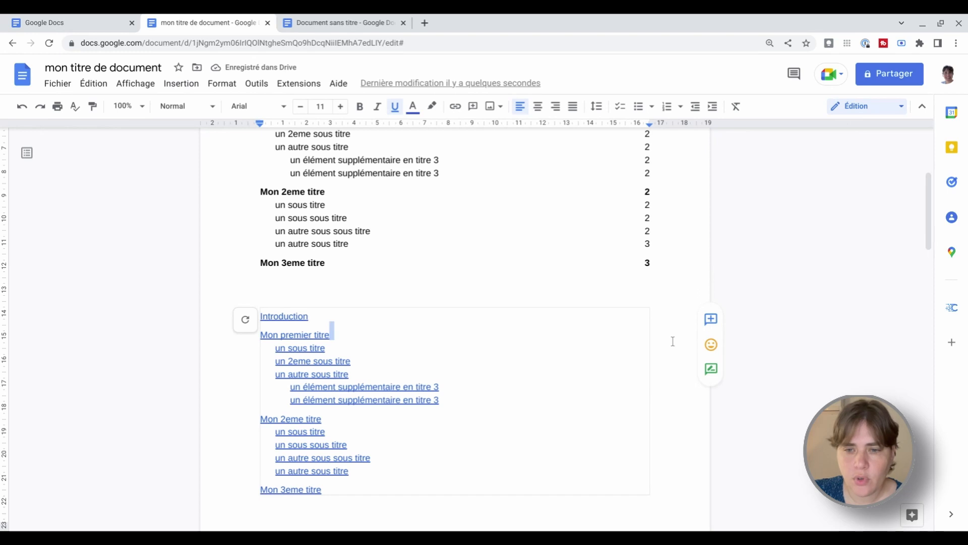
left_click(244, 320)
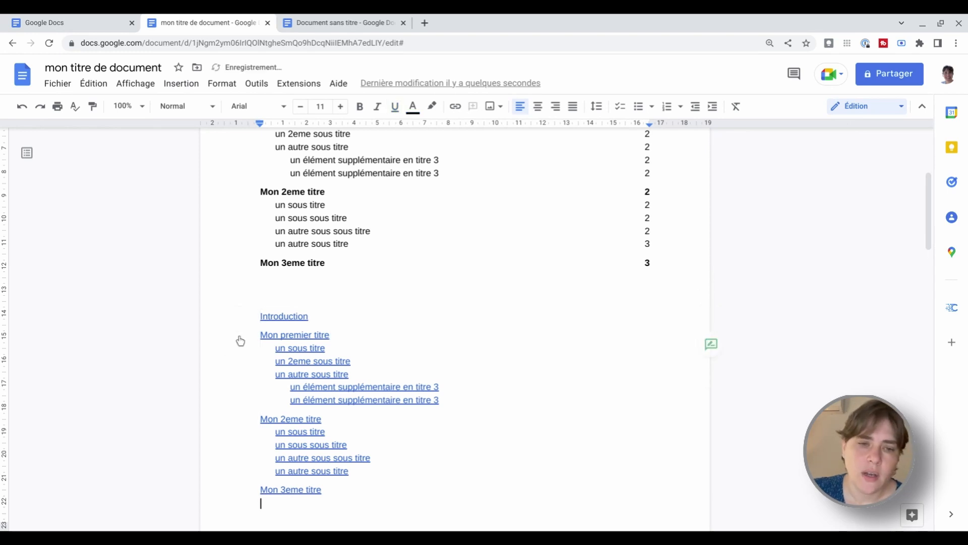
left_click_drag(243, 321, 661, 523)
key("BackSpace")
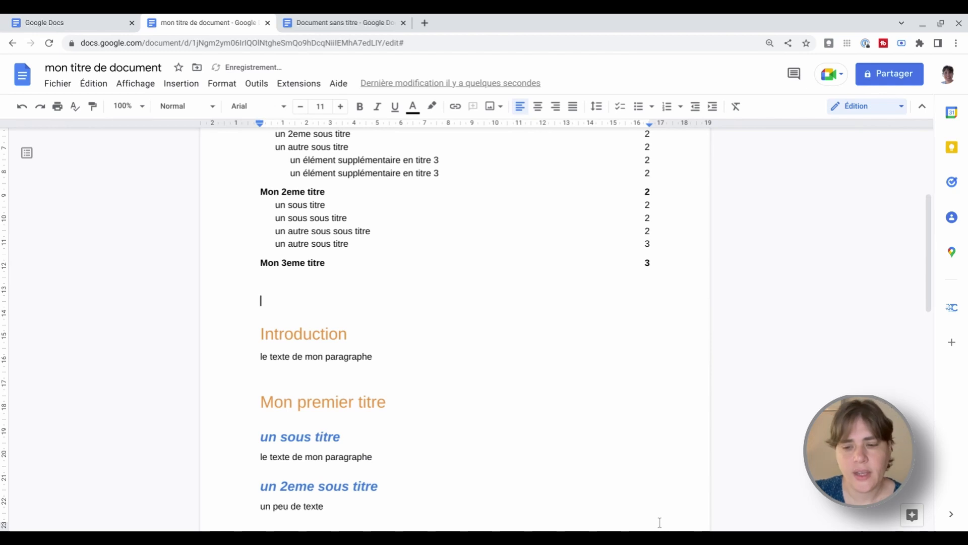
key("BackSpace")
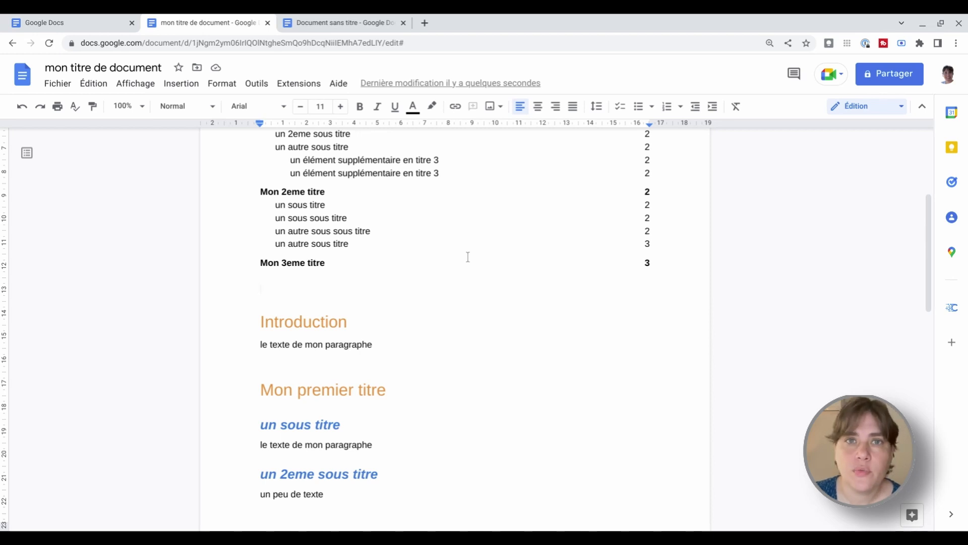
scroll(468, 257, "up", 4)
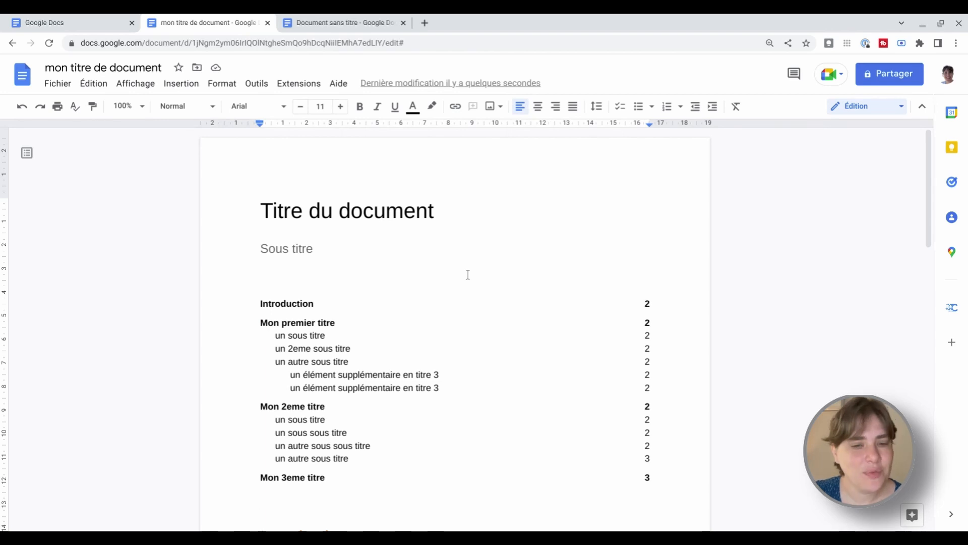
scroll(468, 274, "down", 8)
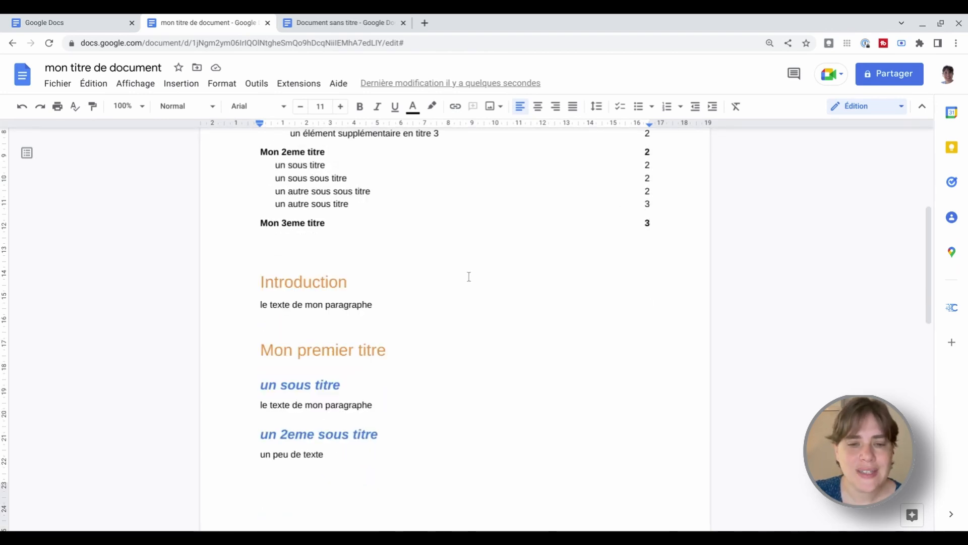